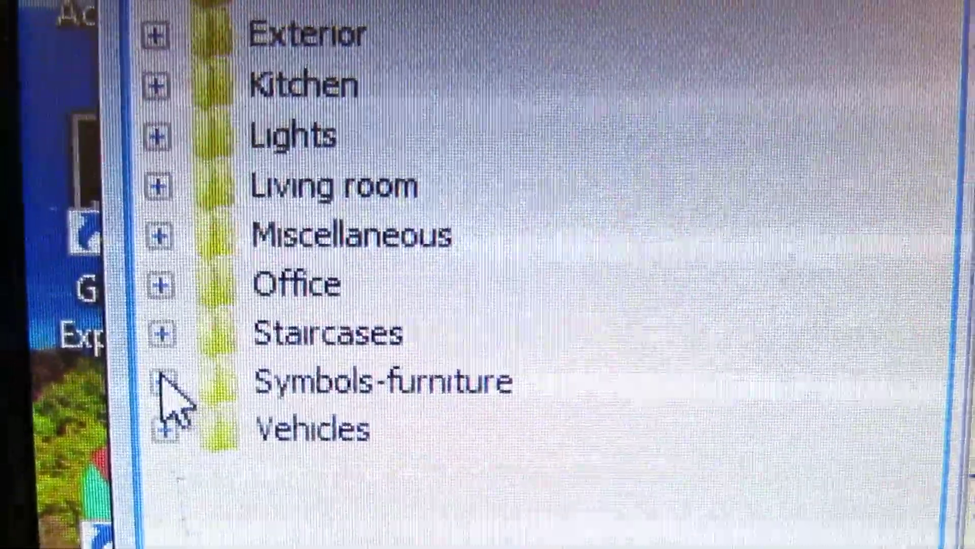
Expand the Symbols-furniture category and scroll through its bed, bath and car symbols
left_click(139, 366)
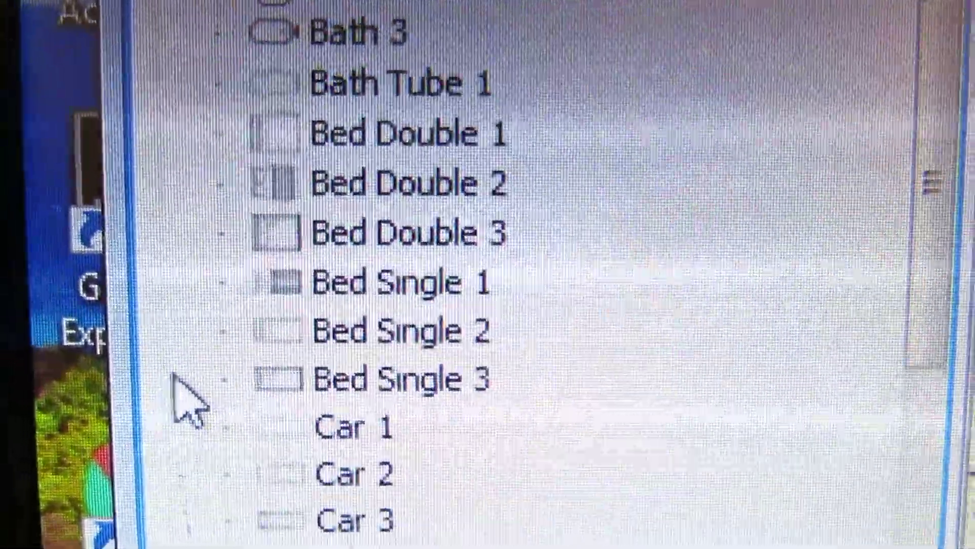
scroll(429, 299, "down", 5)
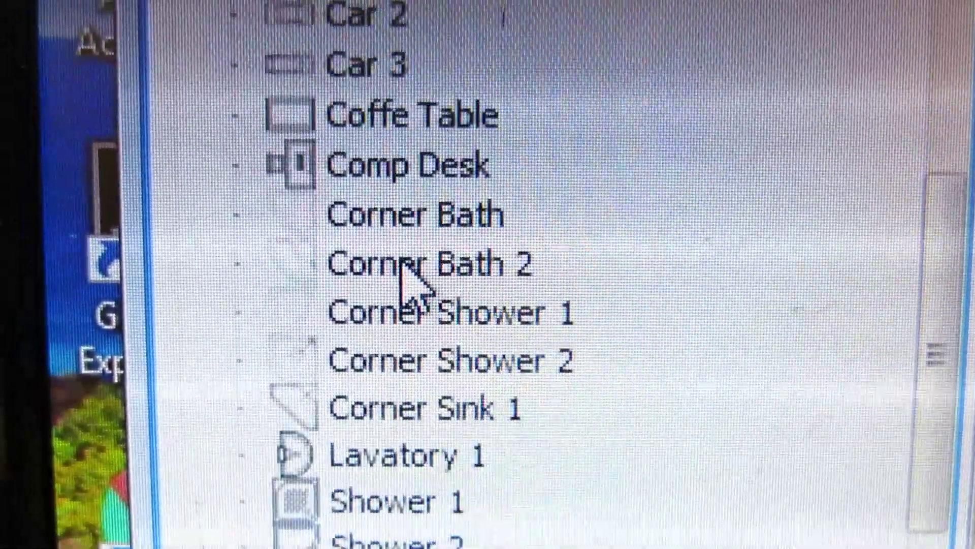
scroll(402, 272, "down", 3)
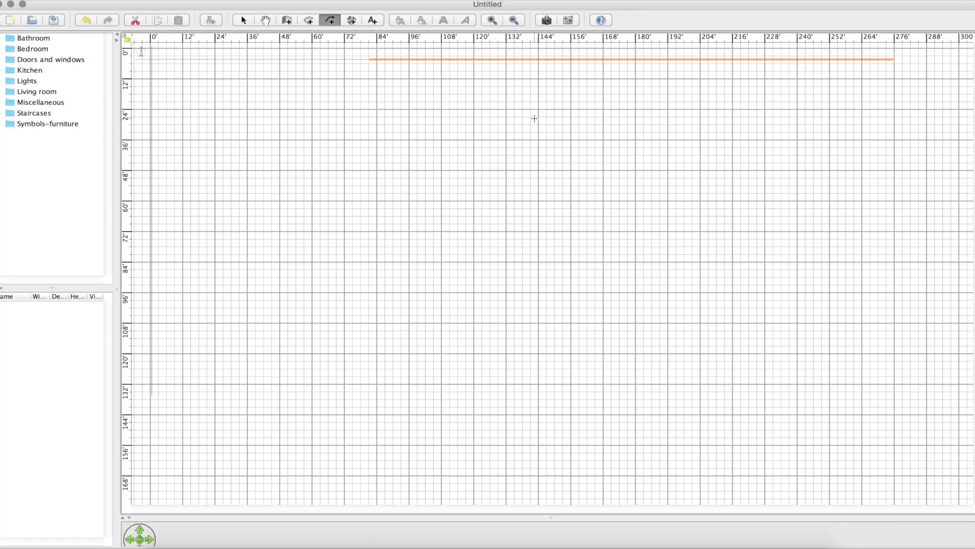
Zoom in and draw the first rectangular room, 43 sq ft
scroll(250, 83, "up", 10)
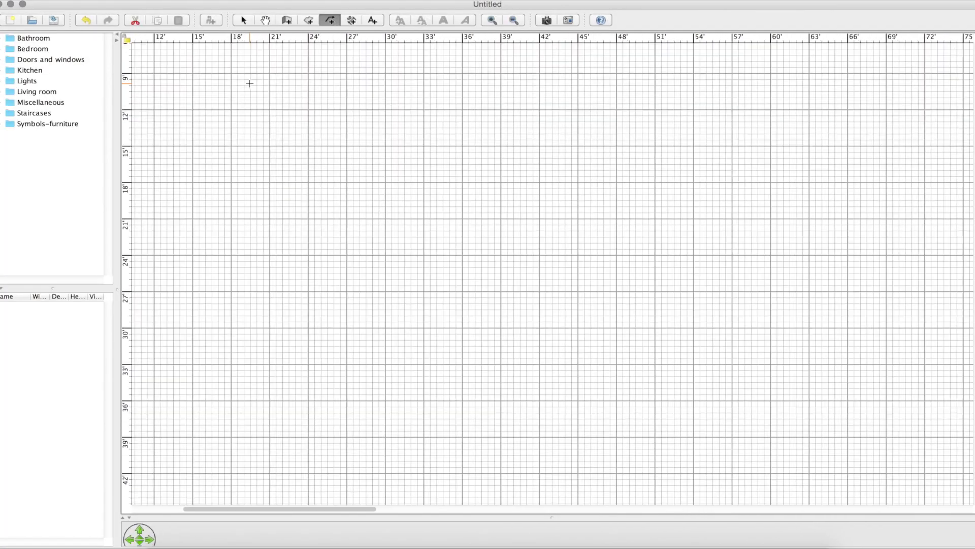
left_click(306, 19)
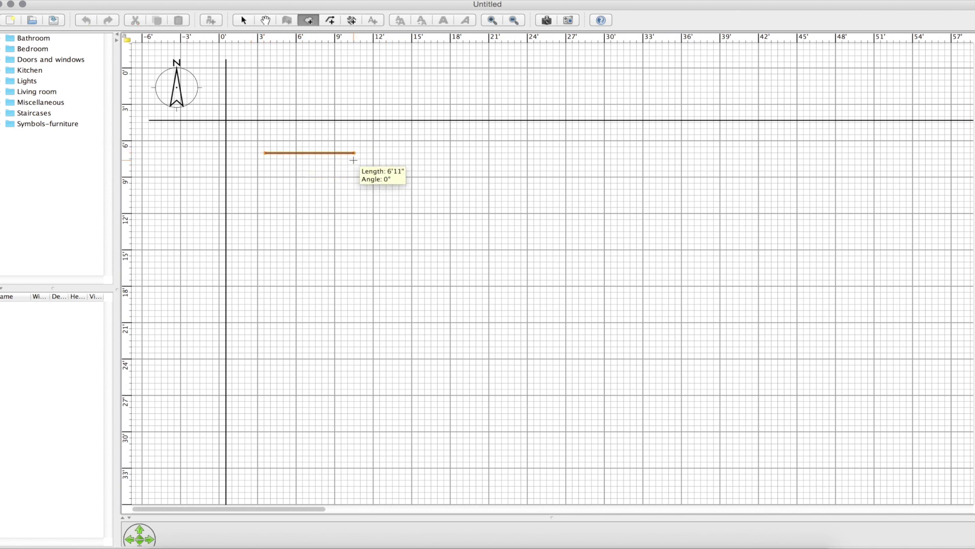
left_click(354, 153)
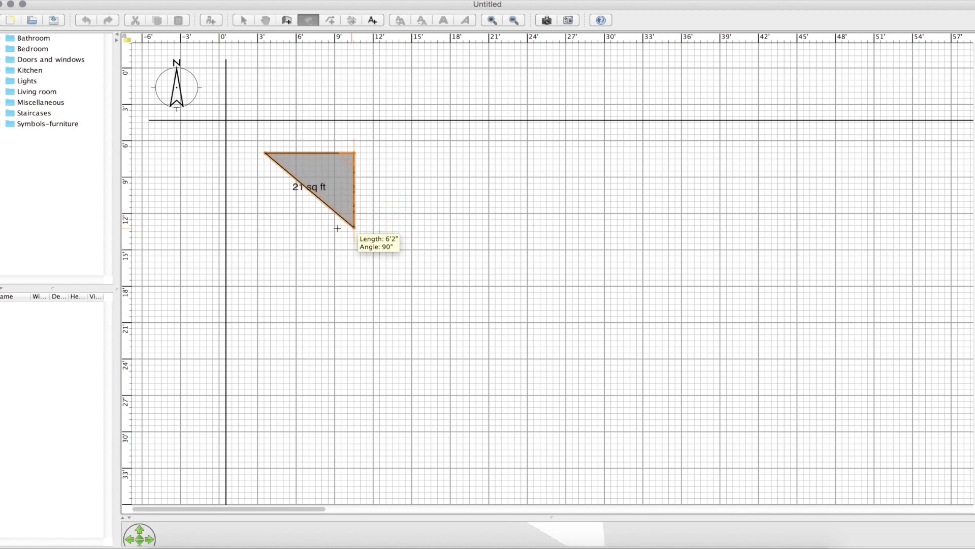
left_click(337, 228)
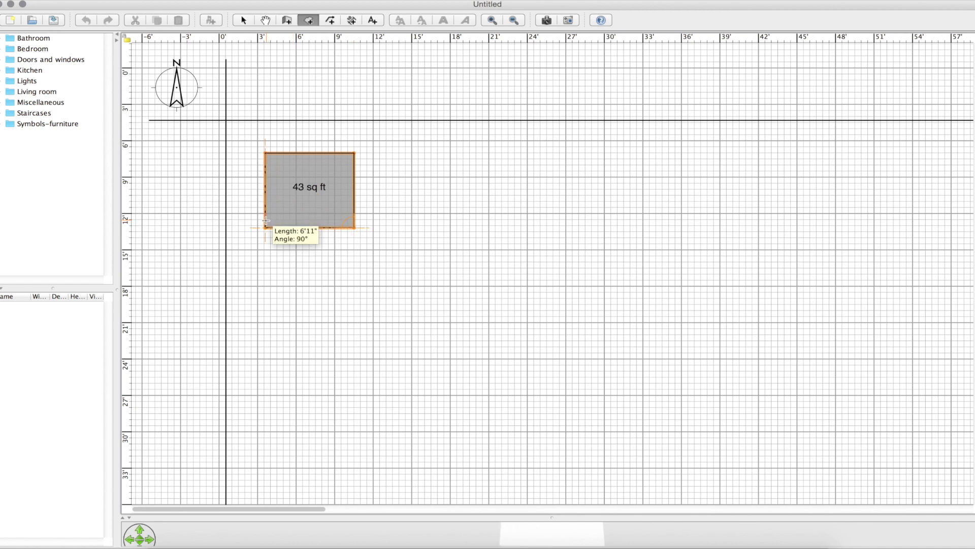
double_click(266, 221)
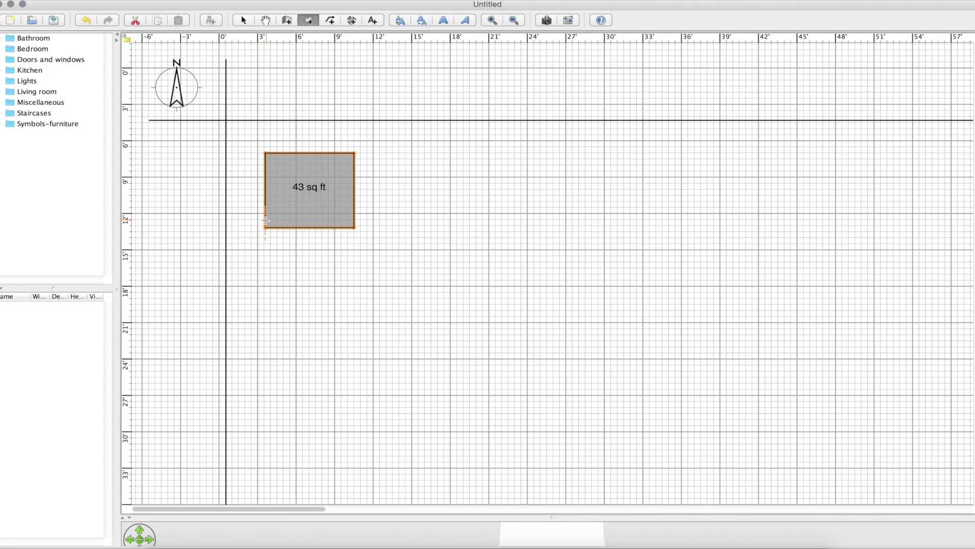
Draw a 66 sq ft rectangular room beside the 43 sq ft room
left_click(361, 153)
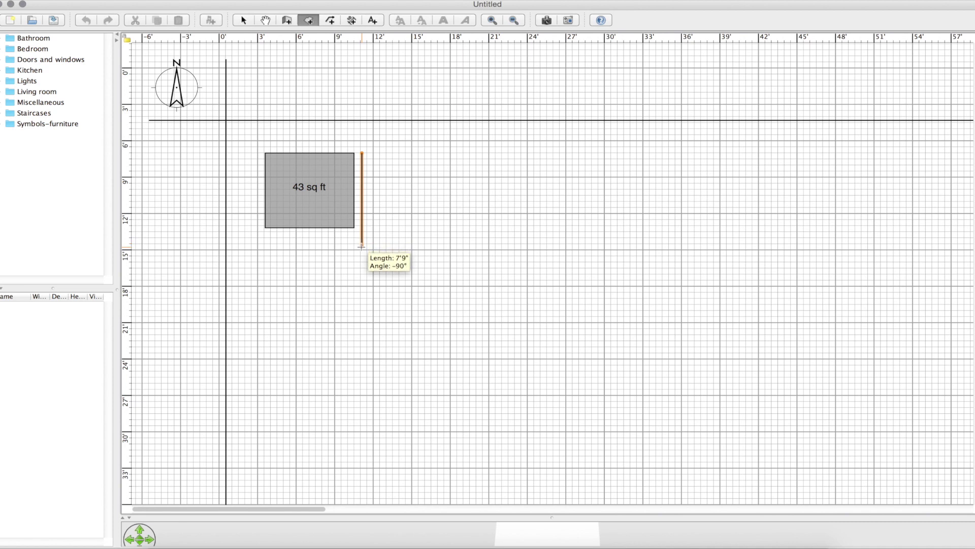
left_click(361, 248)
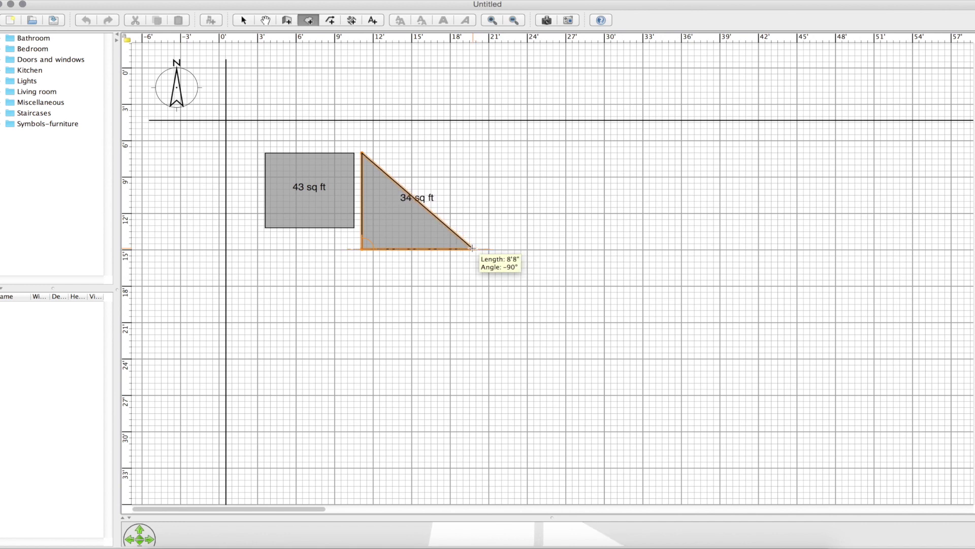
left_click(471, 249)
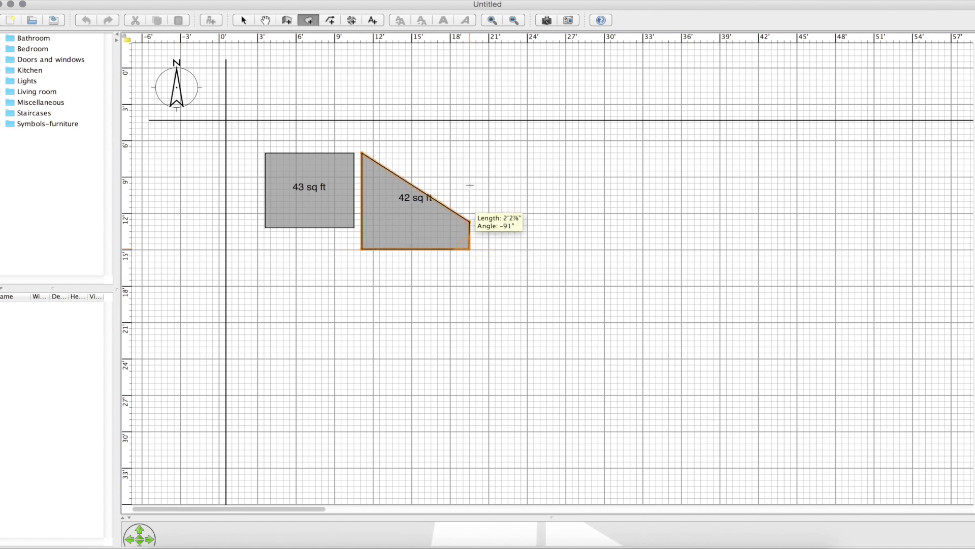
double_click(469, 153)
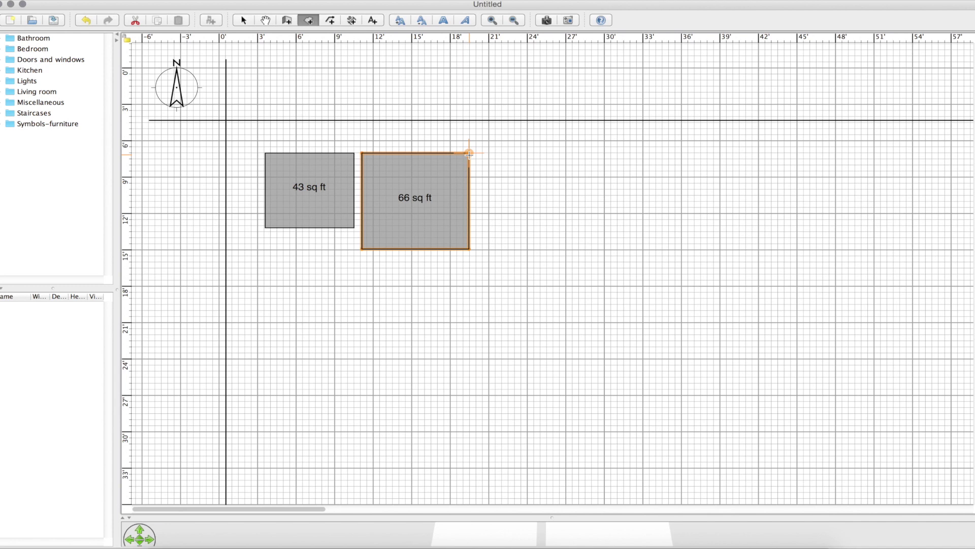
Draw an 89 sq ft room directly below the 43 sq ft room
left_click(264, 232)
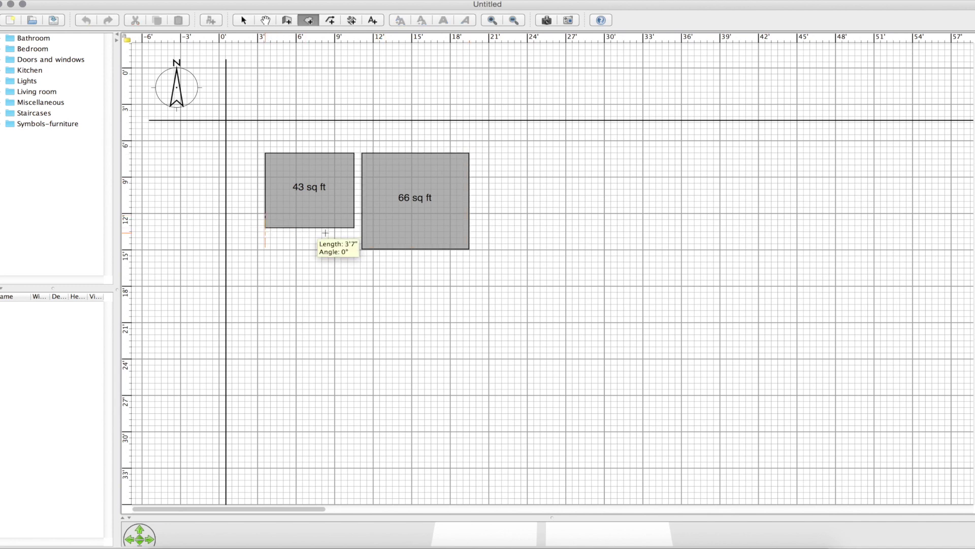
left_click(354, 233)
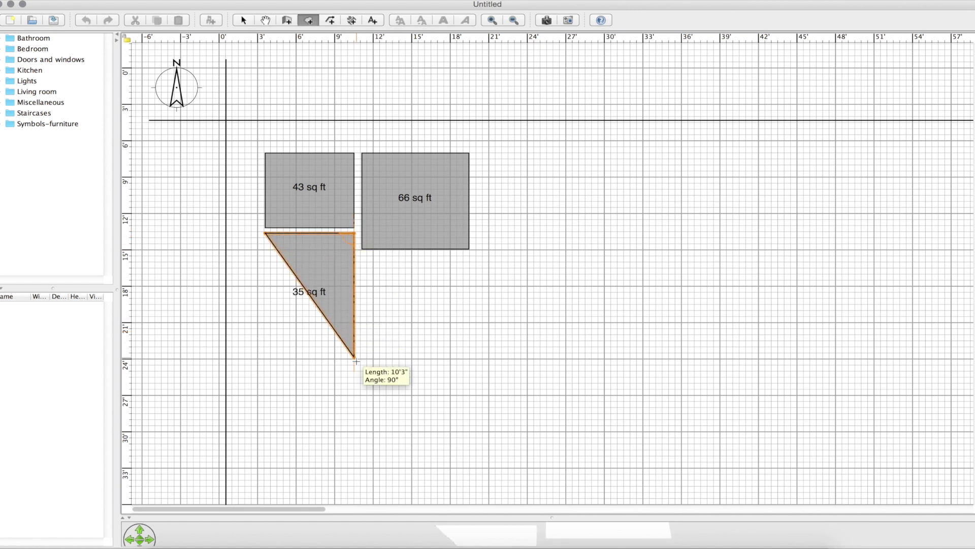
left_click(355, 389)
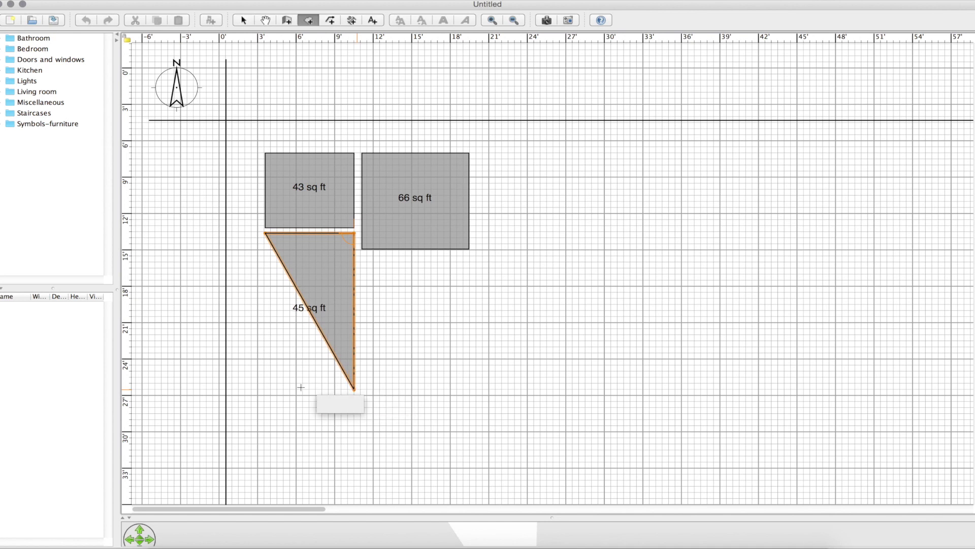
double_click(264, 381)
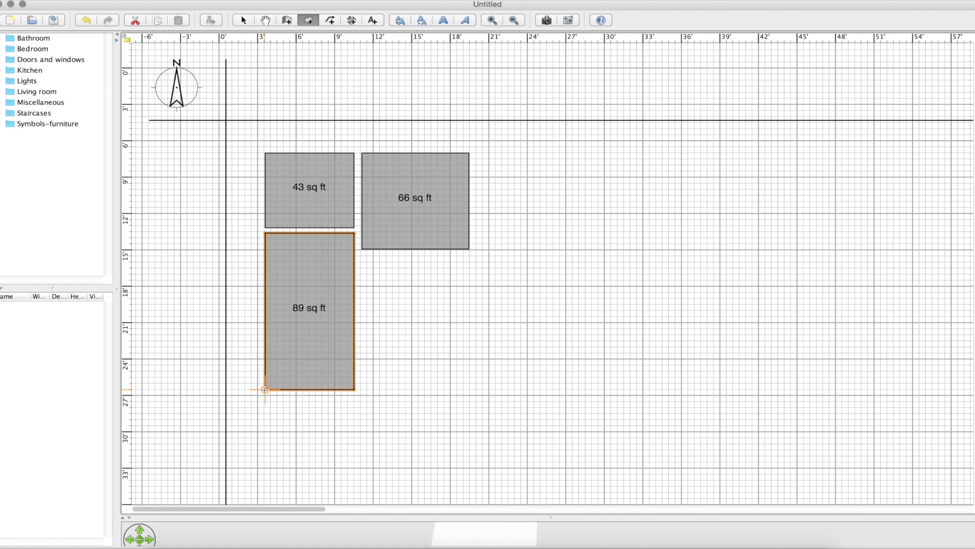
Draw a 130 sq ft room overlapping the lower part of the 89 sq ft room
left_click(265, 390)
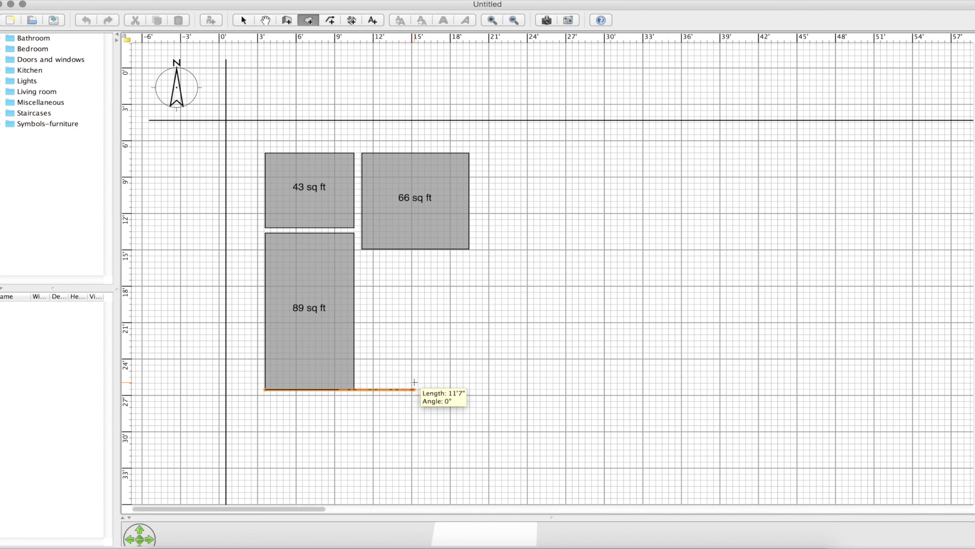
left_click(415, 382)
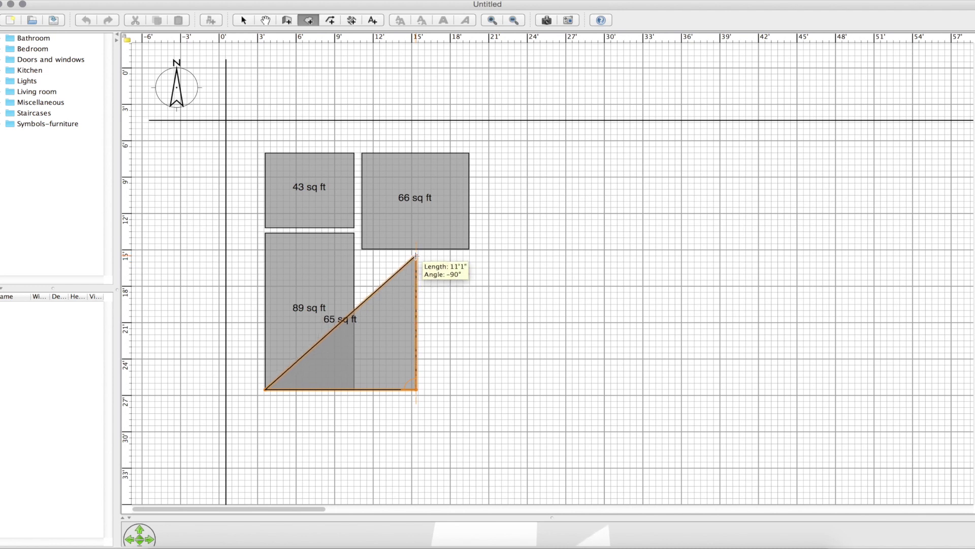
left_click(416, 256)
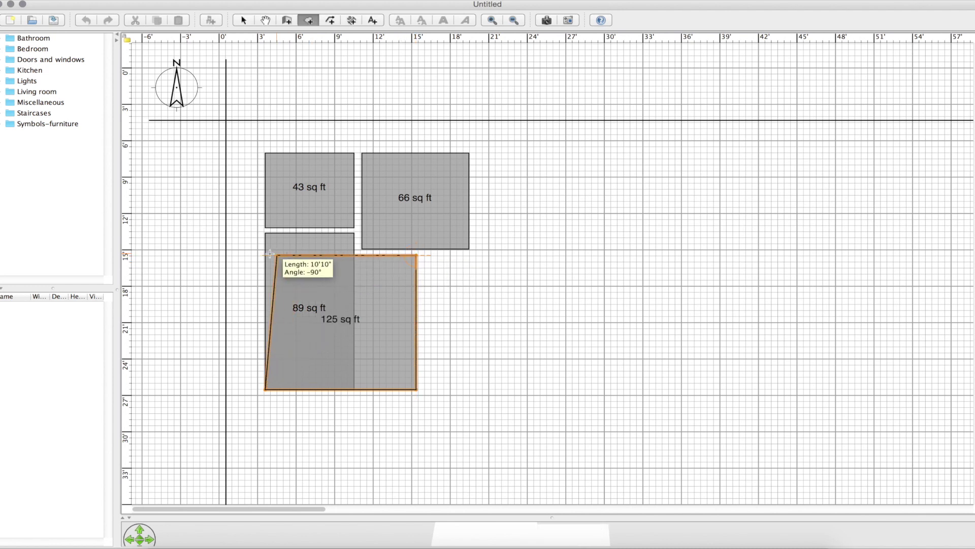
double_click(266, 253)
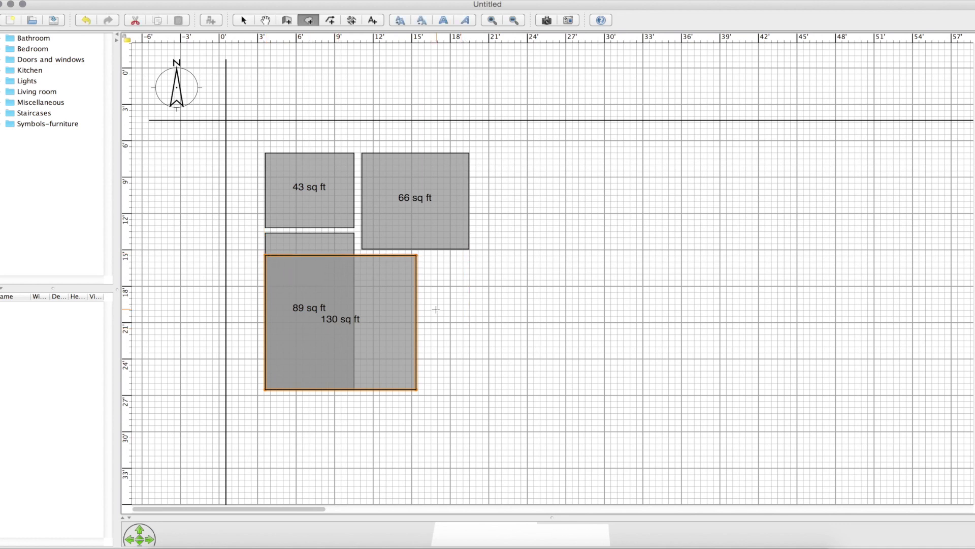
left_click(423, 256)
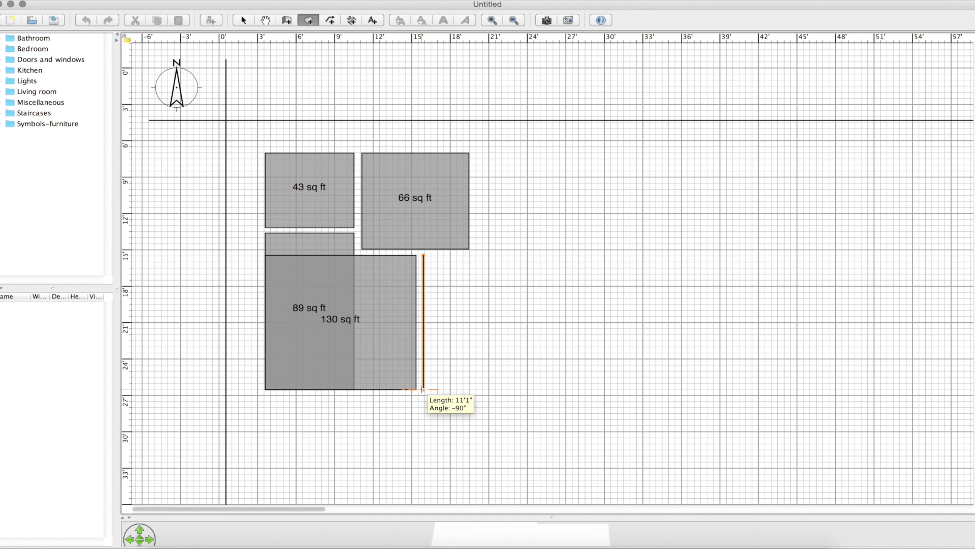
Finish the narrow 84 sq ft corridor room right of the 130 sq ft room
scroll(424, 448, "down", 3)
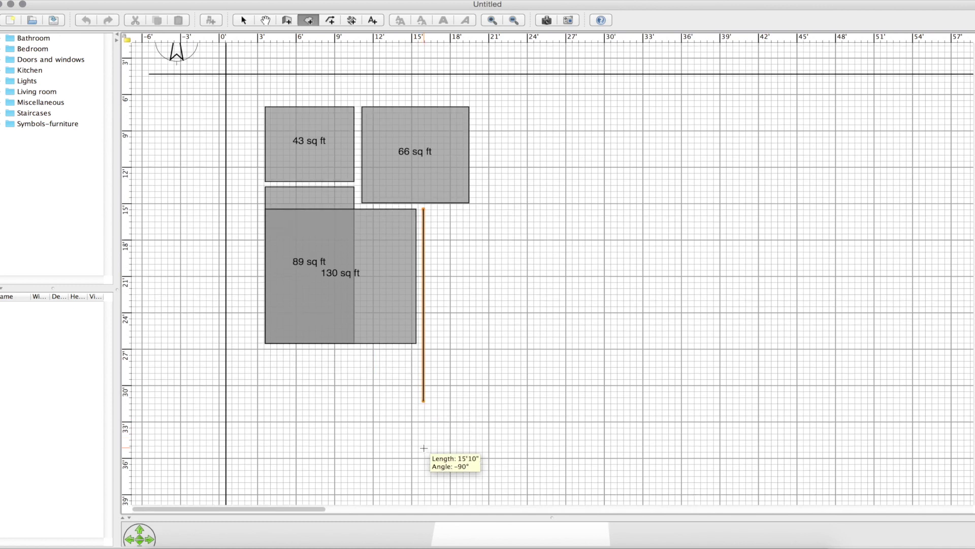
scroll(424, 469, "down", 5)
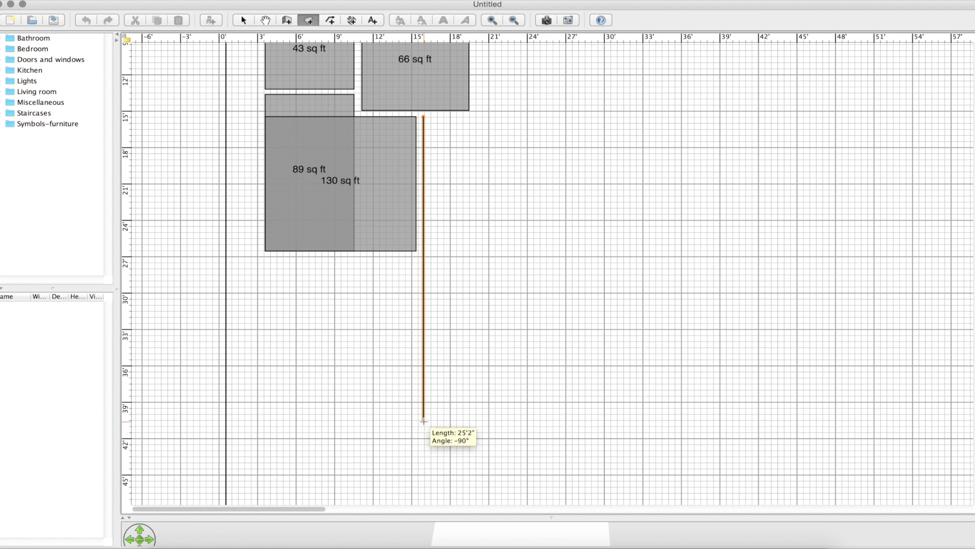
left_click(424, 420)
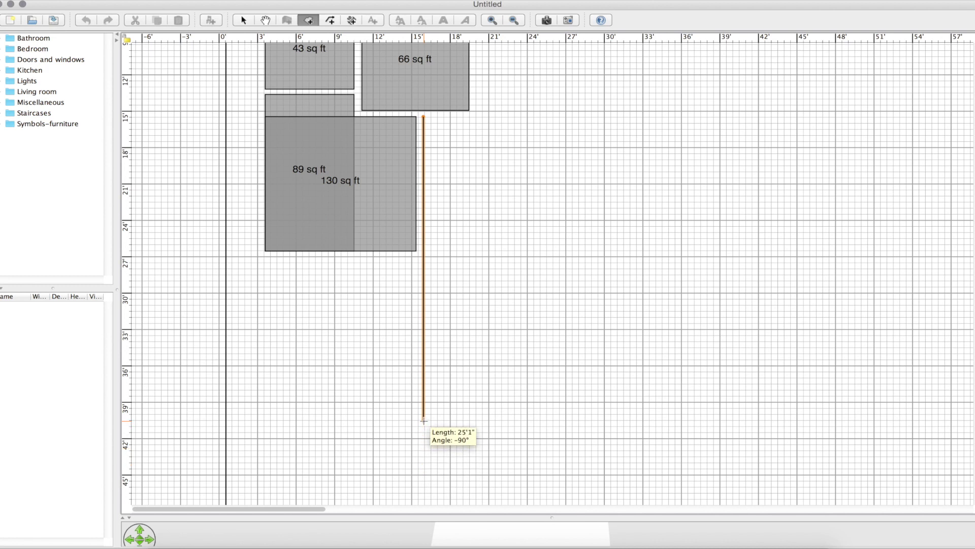
double_click(466, 421)
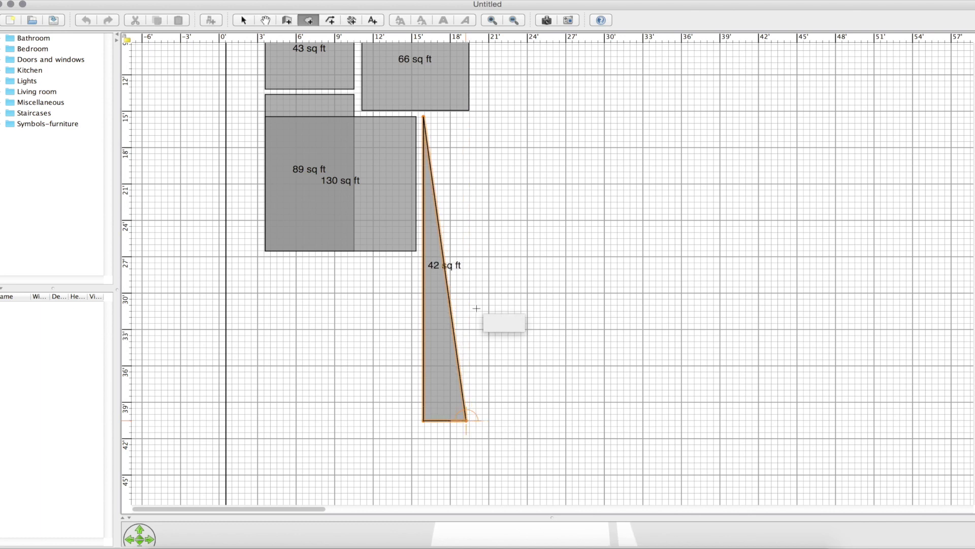
double_click(466, 116)
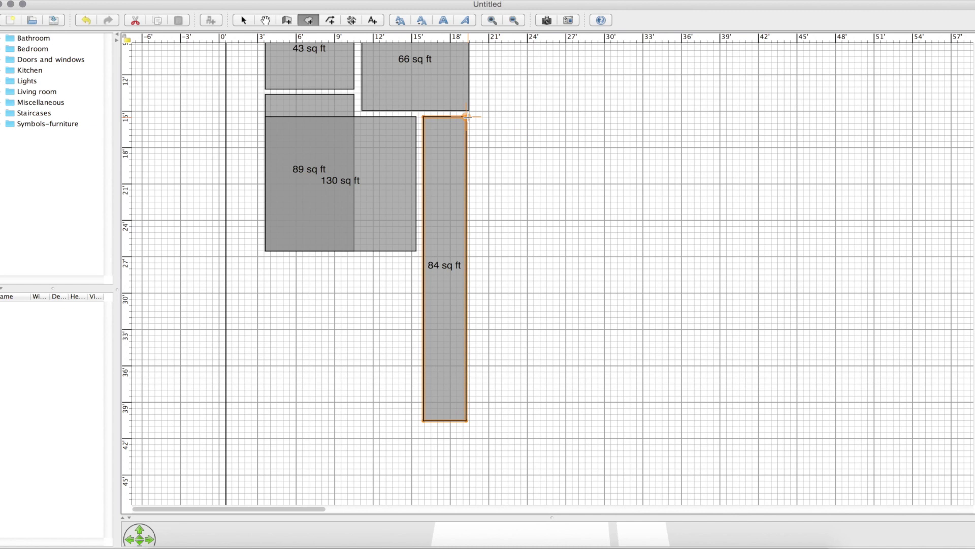
Draw a 107 sq ft rectangular room to the right of the 66 sq ft room
scroll(467, 117, "up", 4)
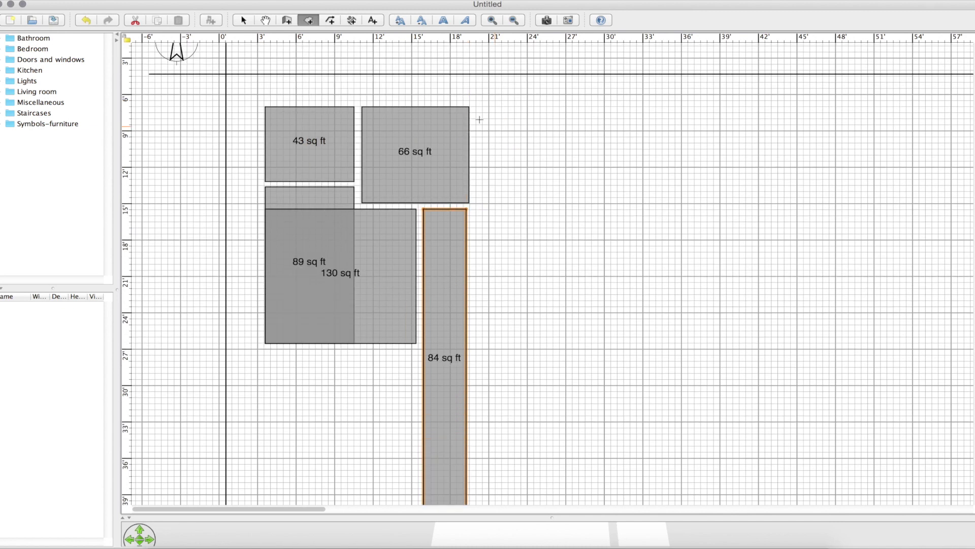
left_click(476, 106)
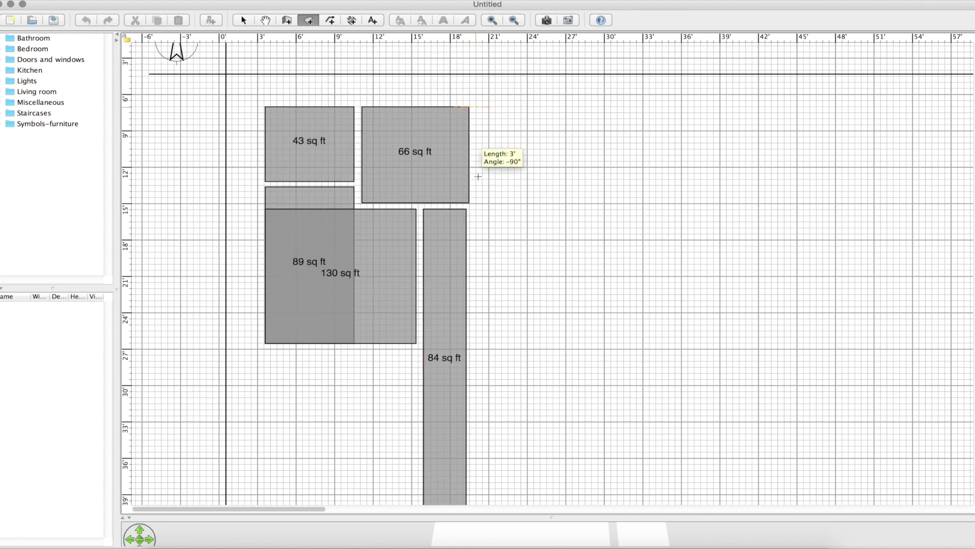
left_click(486, 239)
left_click(603, 239)
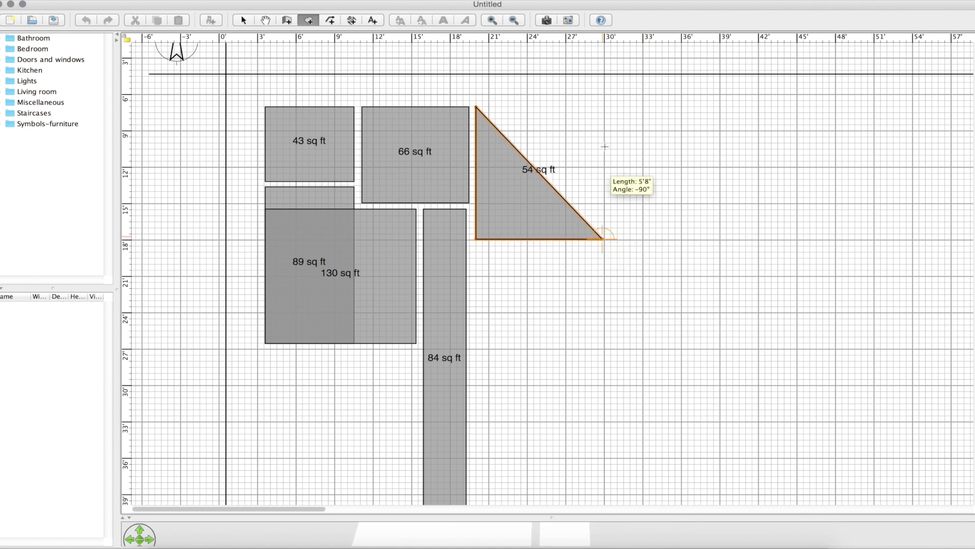
double_click(605, 106)
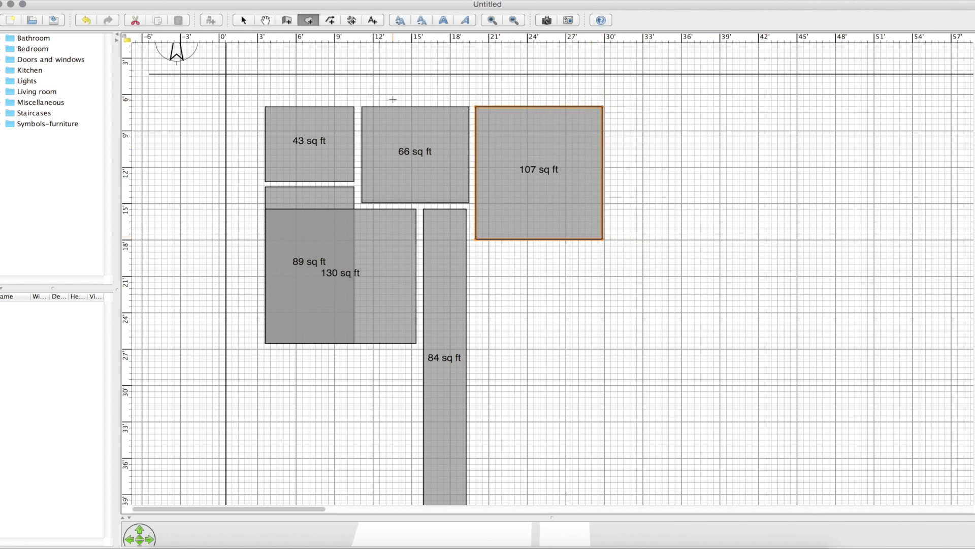
left_click(243, 21)
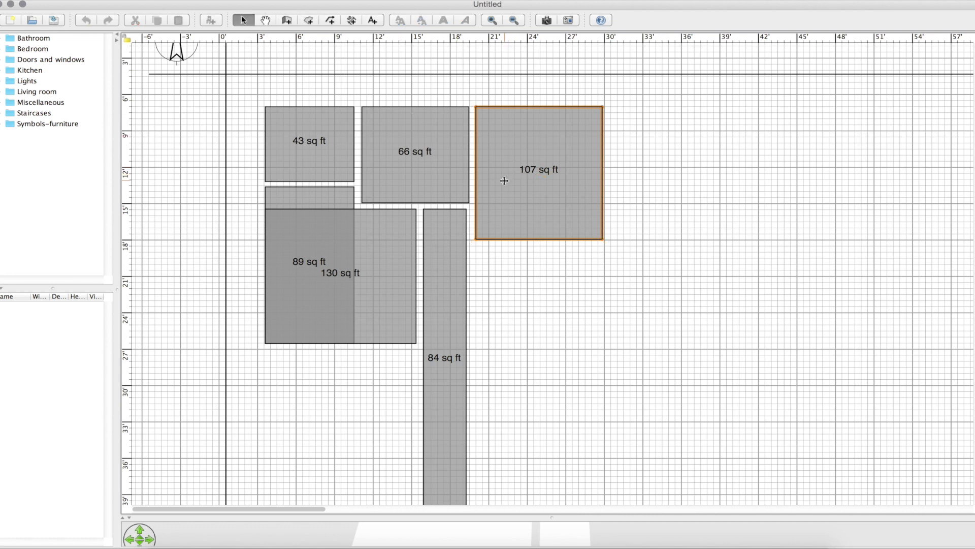
Nudge the 107, 66 and 84 sq ft rooms left with the arrow keys to close the gaps
left_click_drag(505, 180, 504, 181)
key("Left")
key("Left")
key("Left")
key("Left")
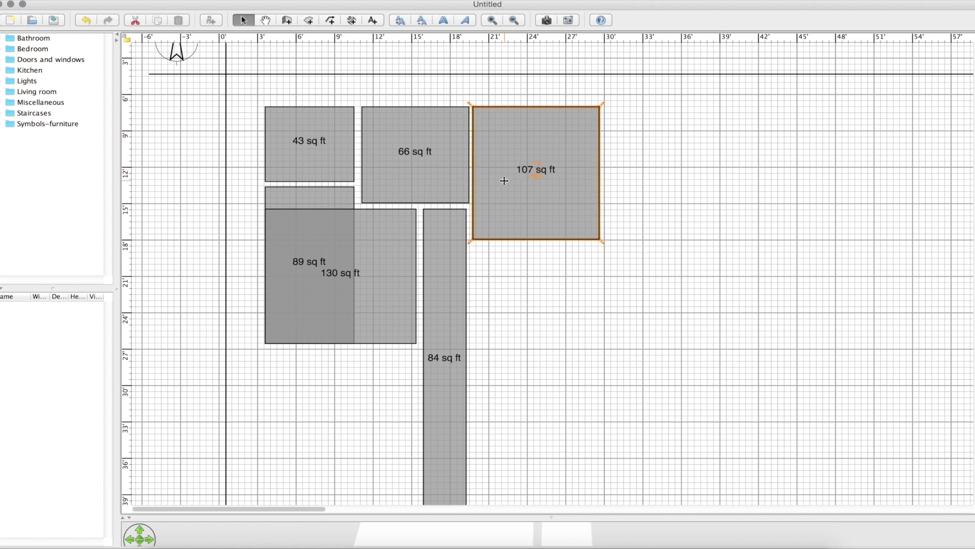
left_click(415, 183)
key("Left")
key("Left")
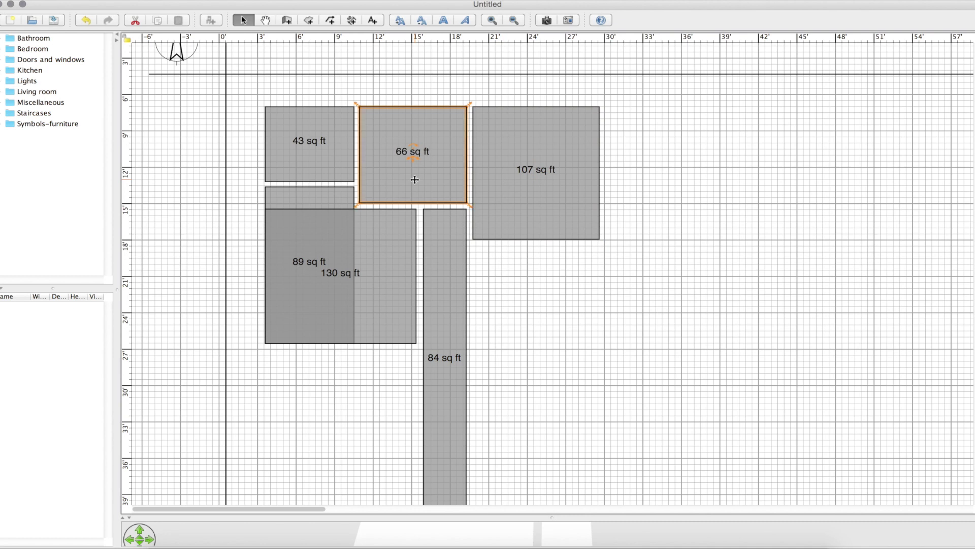
left_click(442, 274)
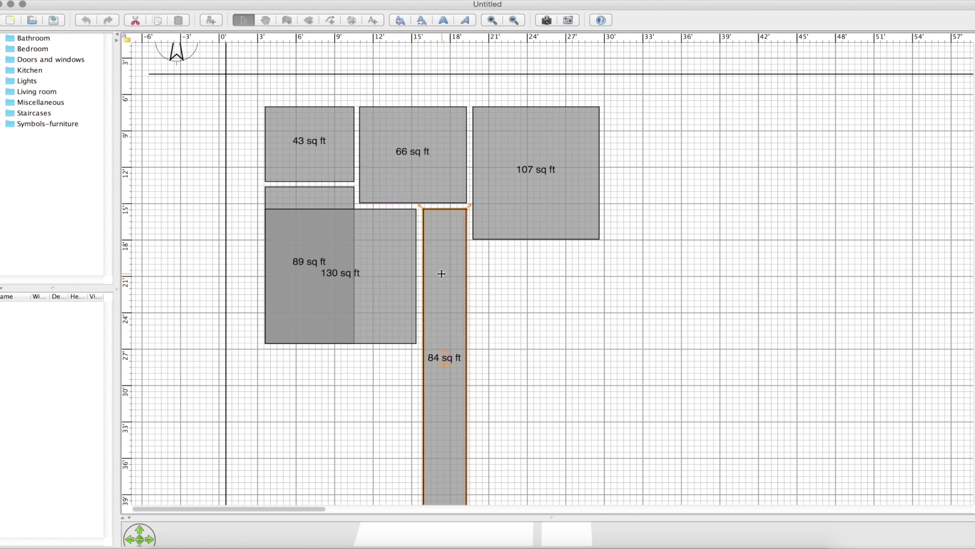
key("Left")
key("Left")
key("Left")
left_click(495, 299)
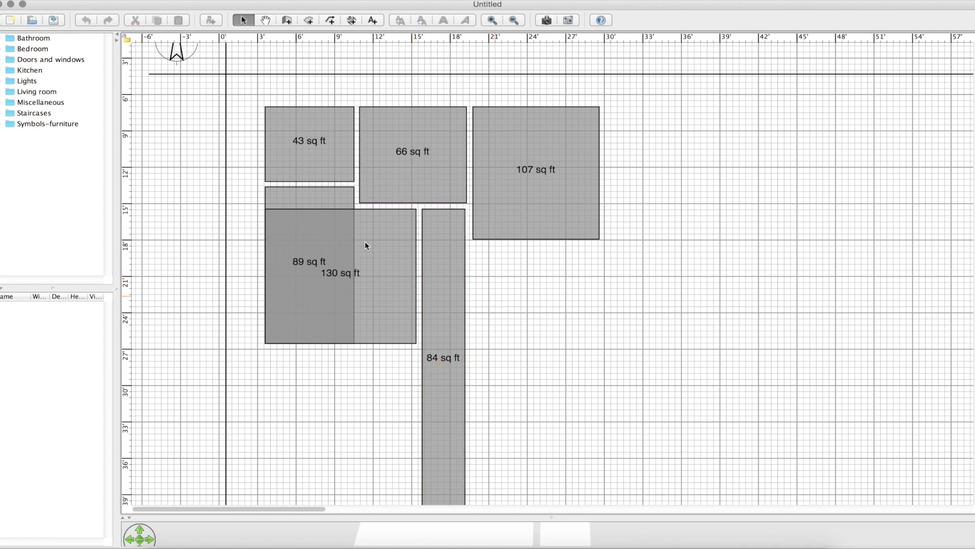
left_click(511, 224)
key("Left")
key("Left")
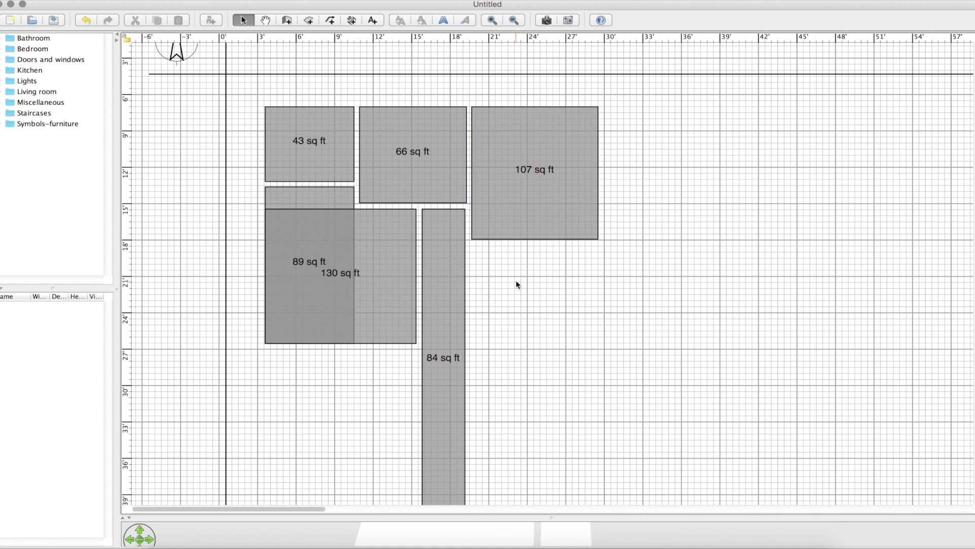
left_click(516, 281)
left_click(287, 20)
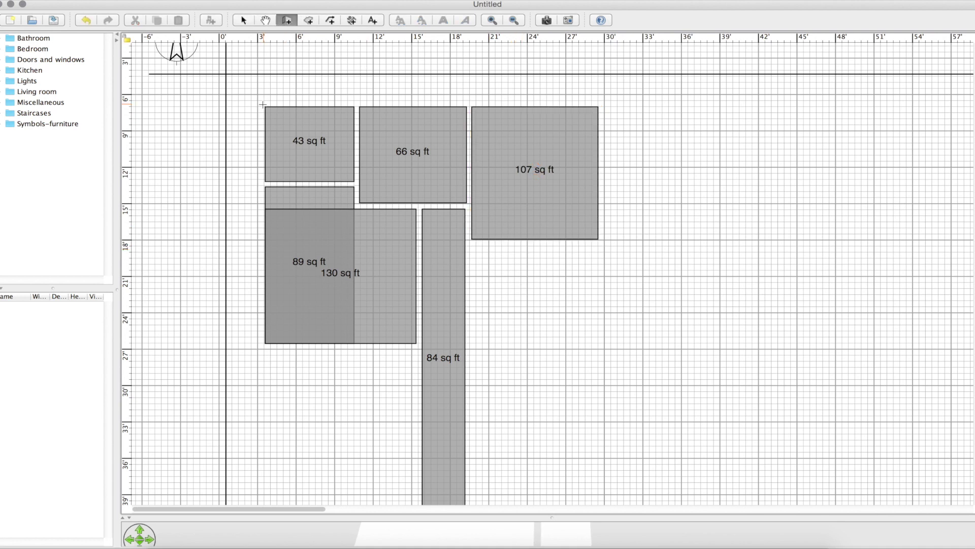
left_click(263, 104)
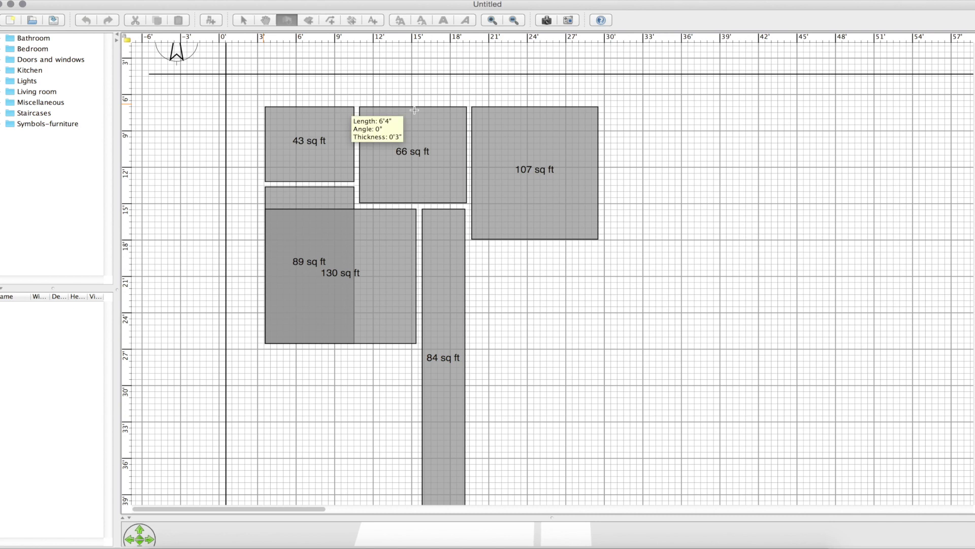
Draw the top, right and bottom walls enclosing the 107 sq ft room
left_click(601, 104)
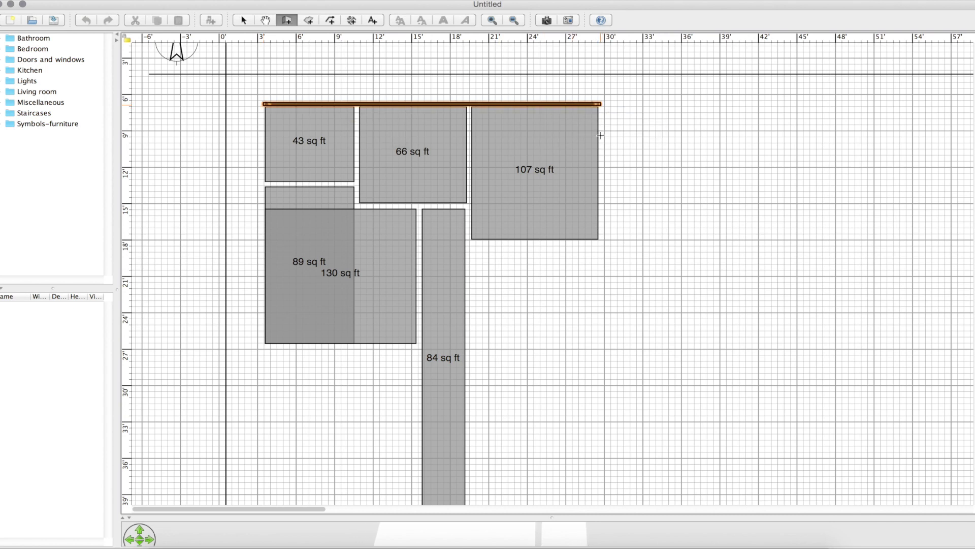
left_click(601, 240)
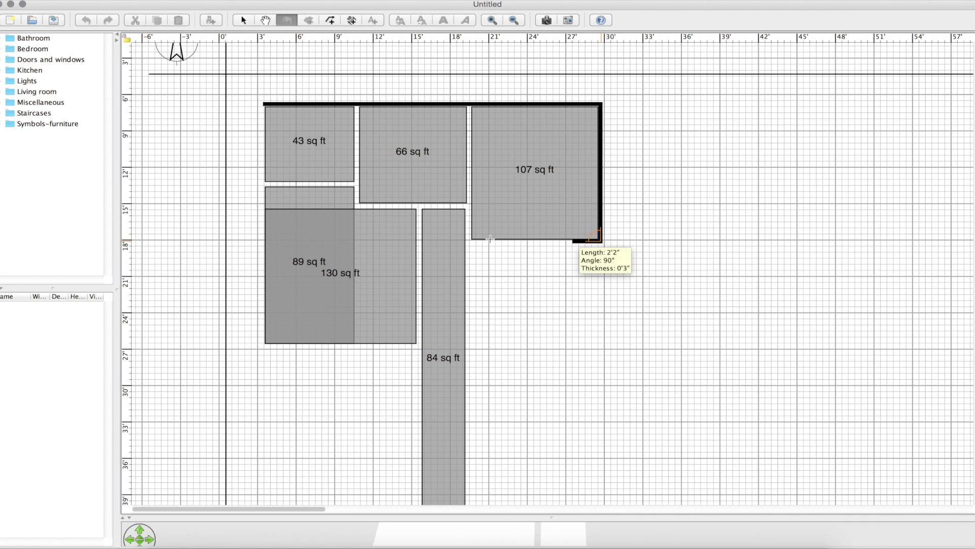
left_click(468, 239)
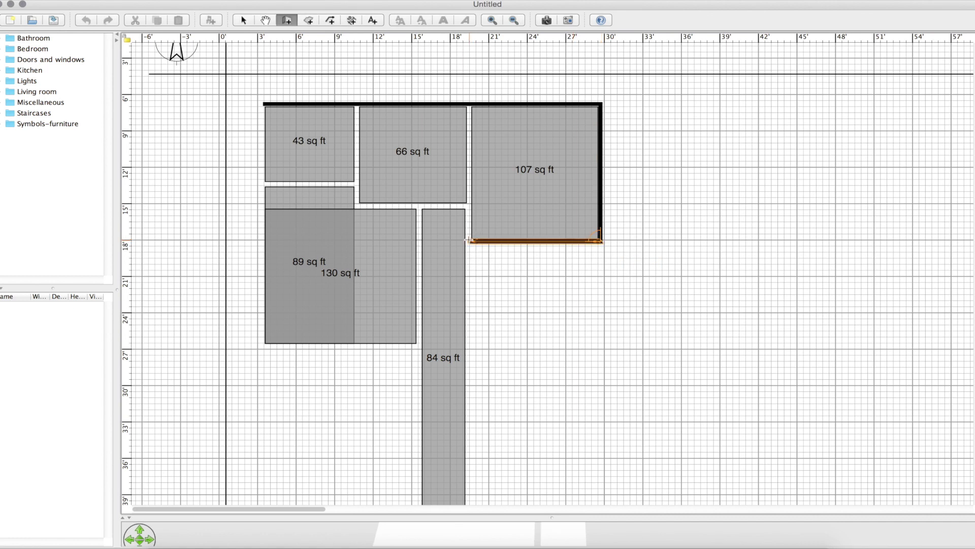
double_click(468, 105)
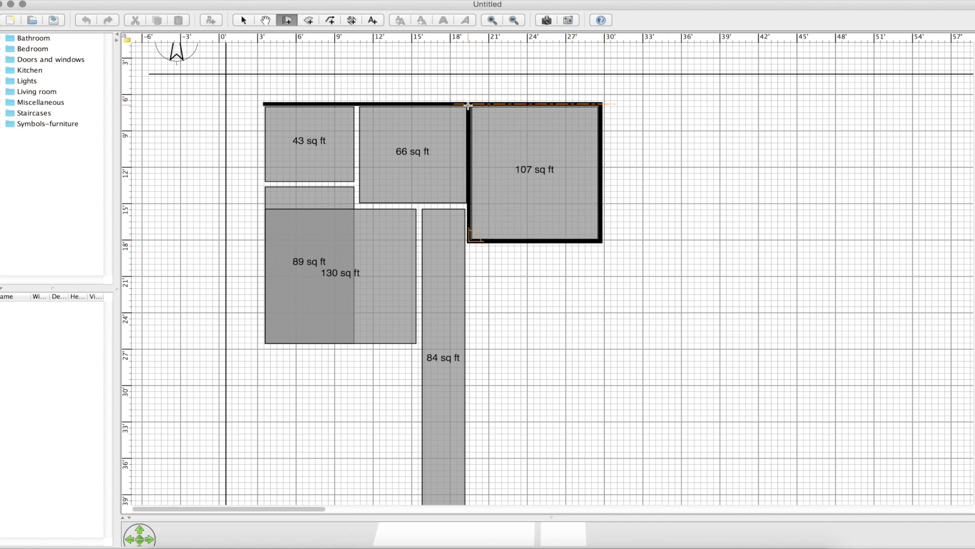
Add partition walls between the 43 and 66 sq ft rooms and beneath both
left_click(356, 104)
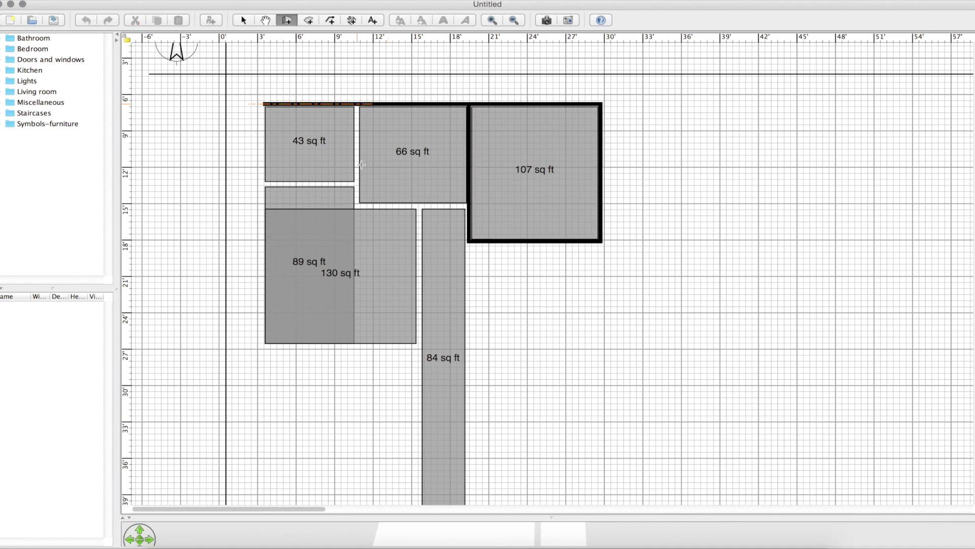
double_click(358, 205)
left_click(358, 206)
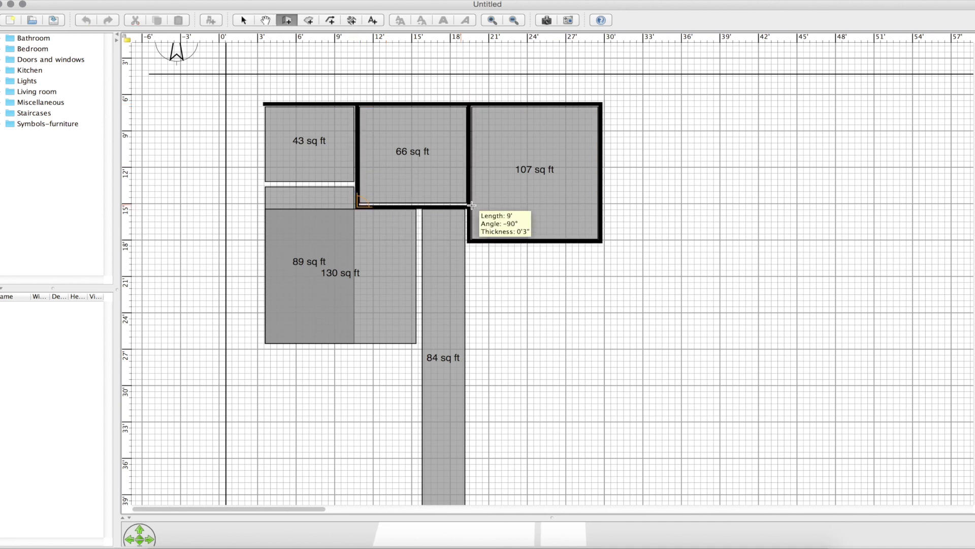
double_click(469, 205)
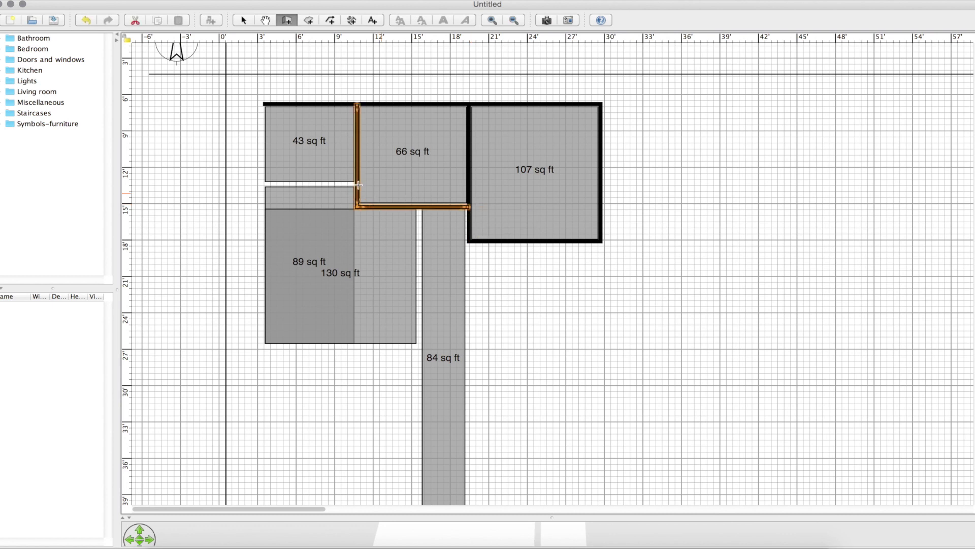
left_click(356, 184)
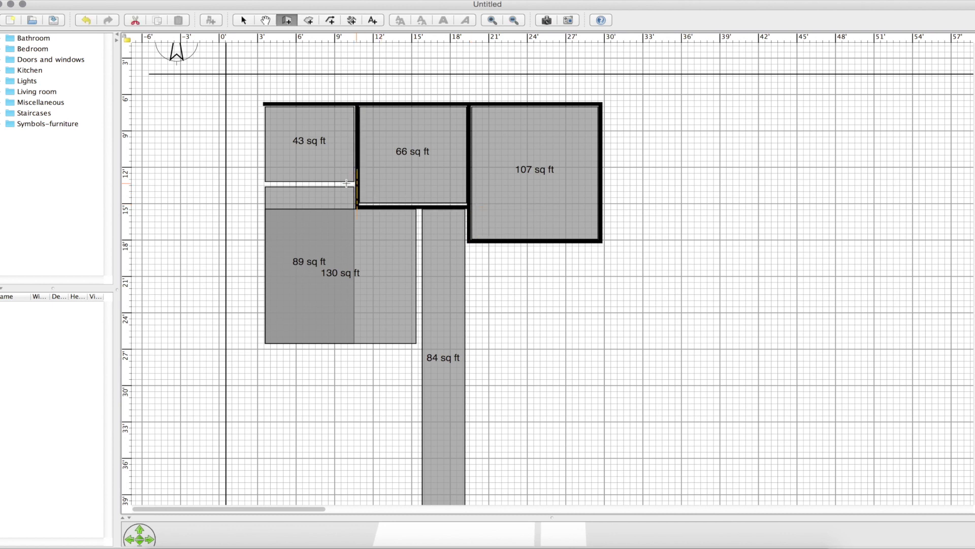
double_click(264, 184)
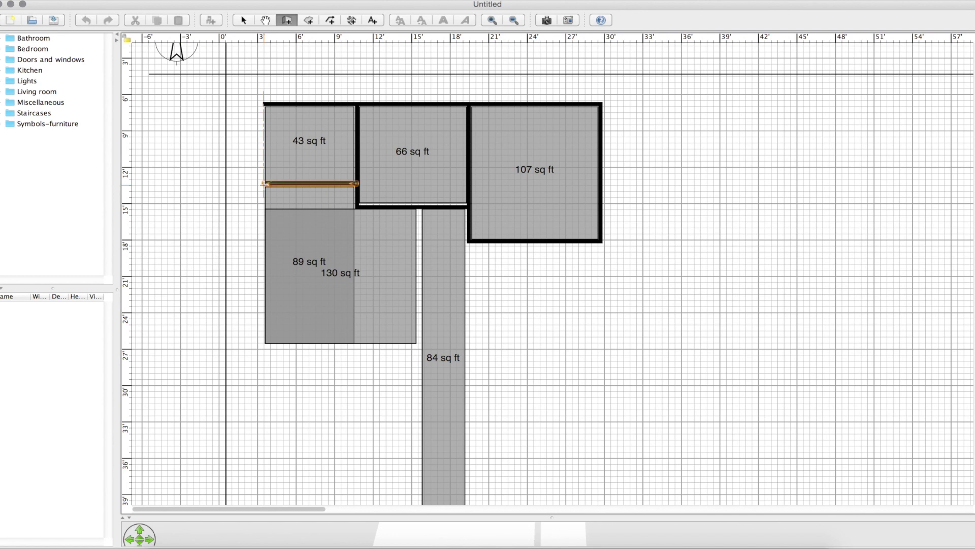
Draw the left outer wall plus the bottom and right walls of the 130 sq ft room
left_click(264, 104)
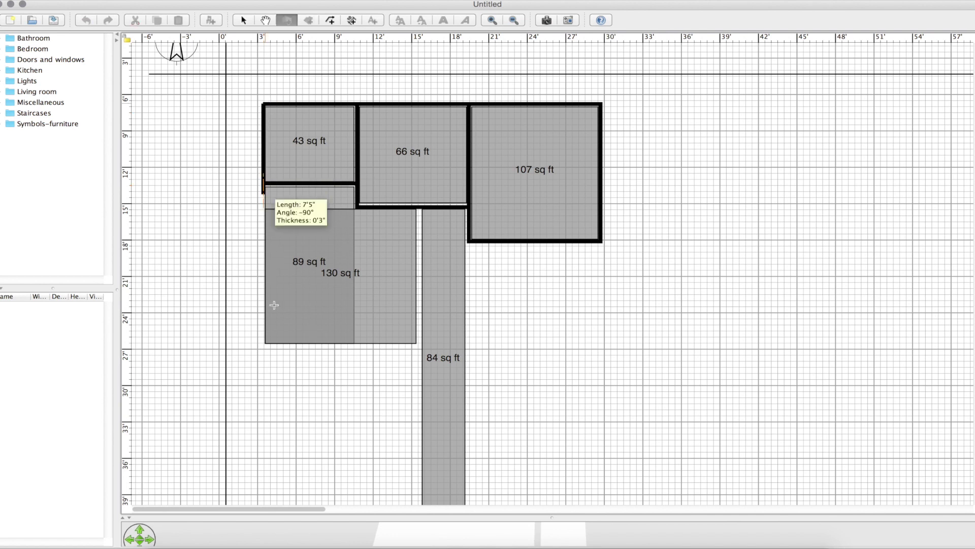
double_click(264, 346)
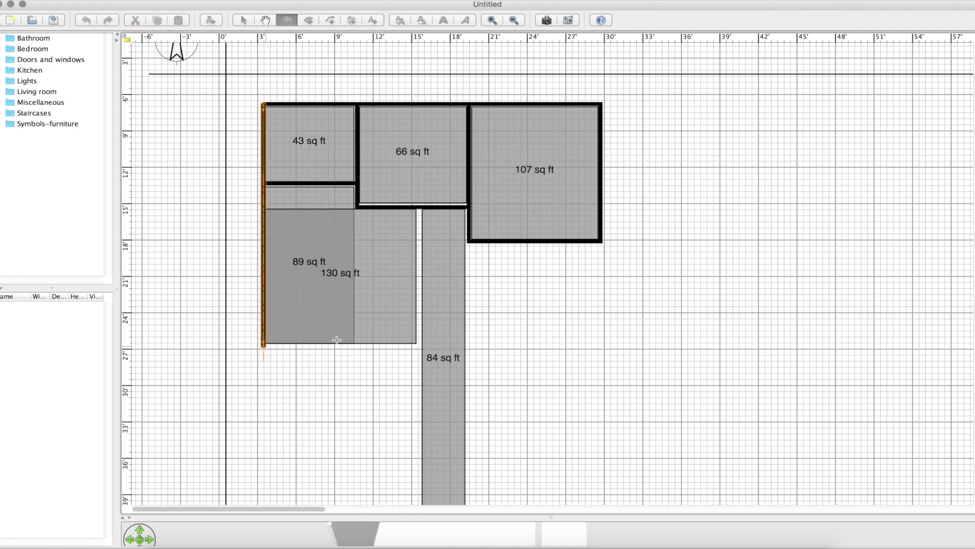
left_click(264, 345)
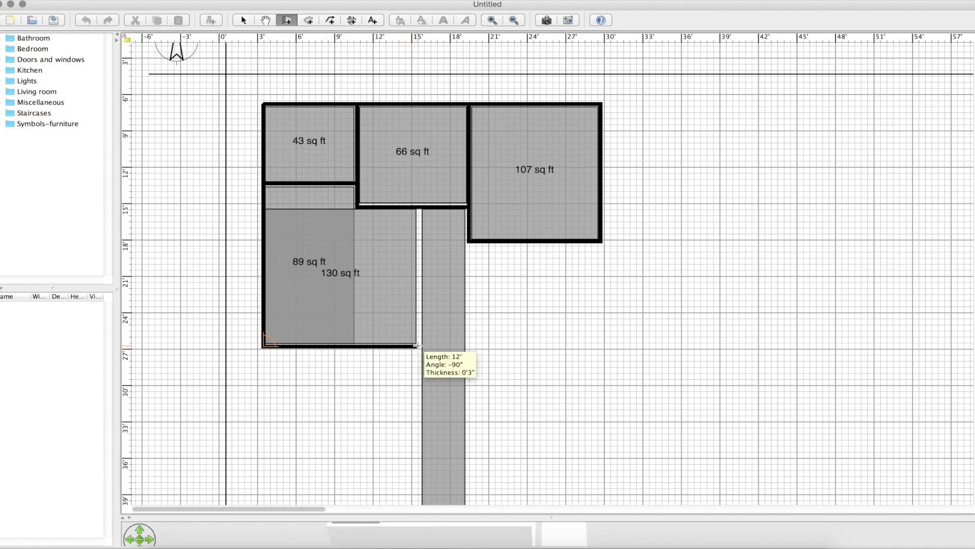
left_click(419, 345)
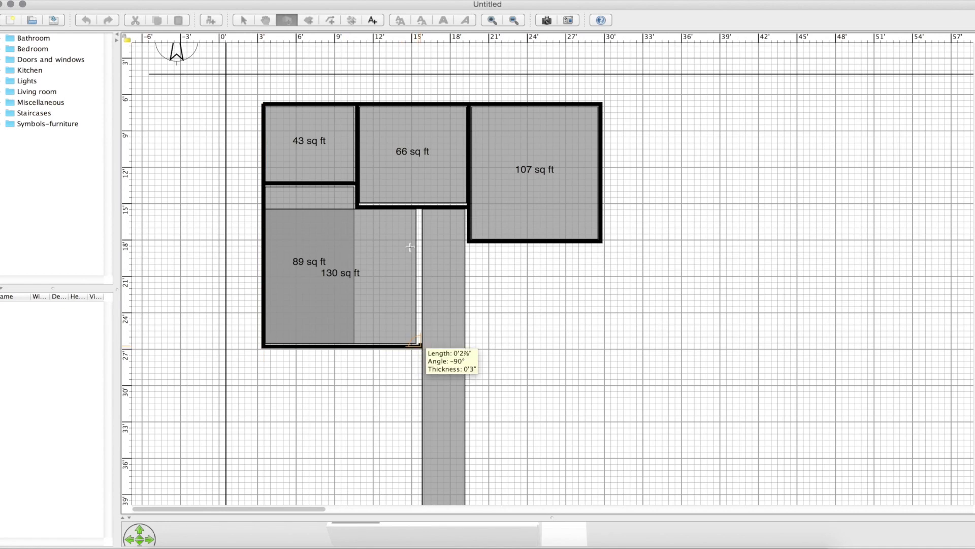
double_click(419, 207)
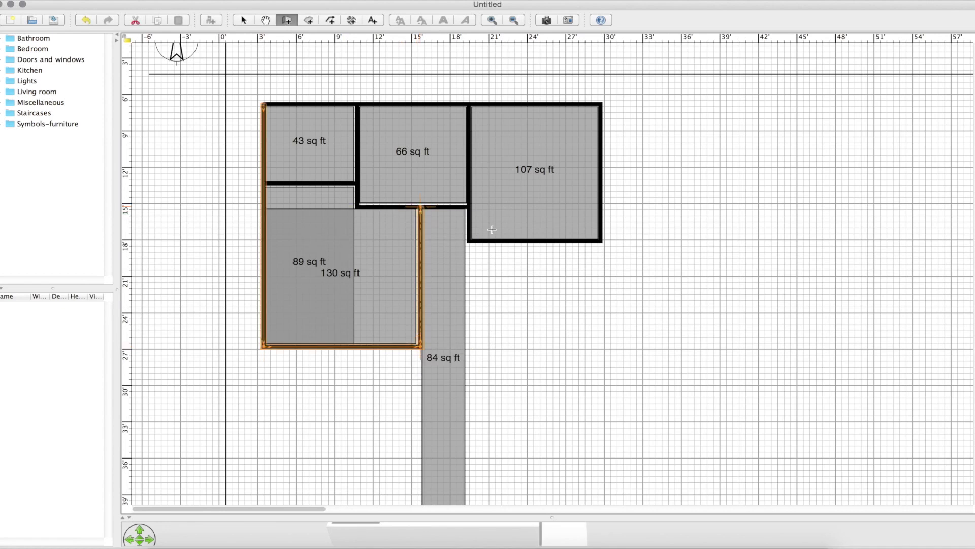
Add a wall down the right side of the 84 sq ft corridor
left_click(470, 242)
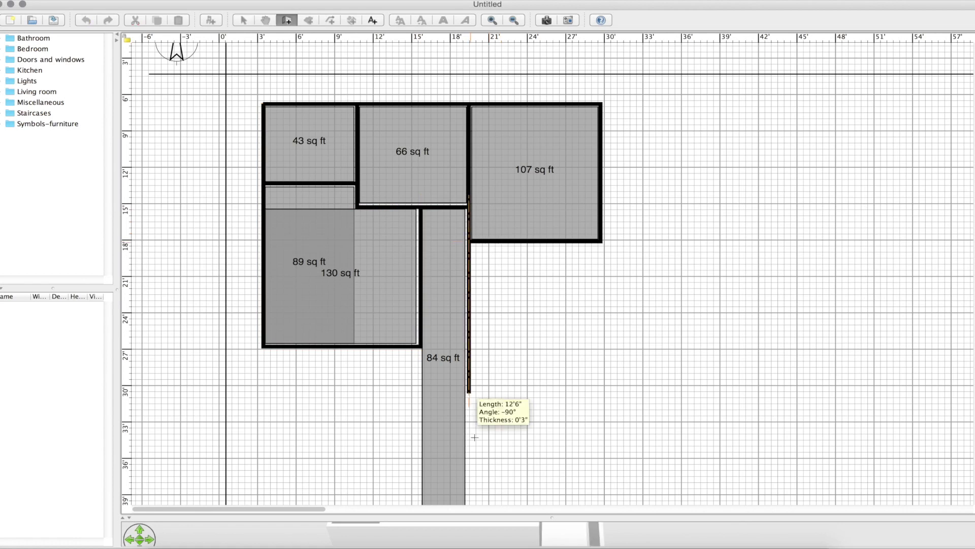
scroll(470, 483, "down", 5)
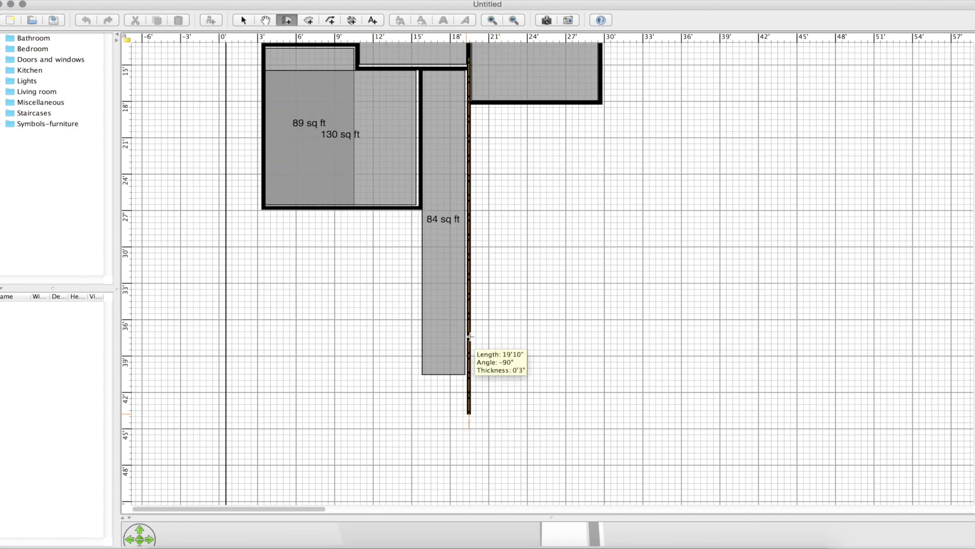
double_click(469, 282)
scroll(471, 283, "up", 6)
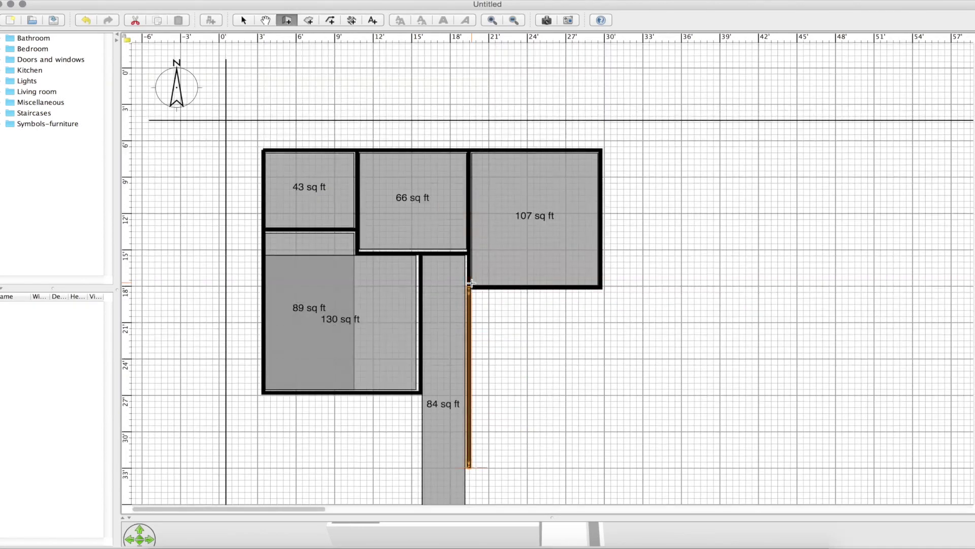
left_click(244, 20)
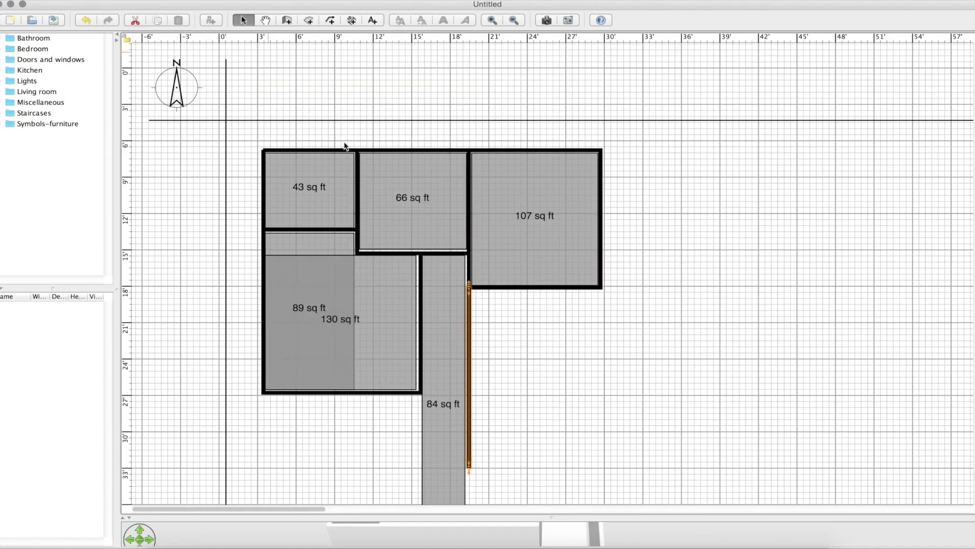
Select the 66, 43, 89, 130 and 84 sq ft rooms one at a time to check them
left_click(382, 185)
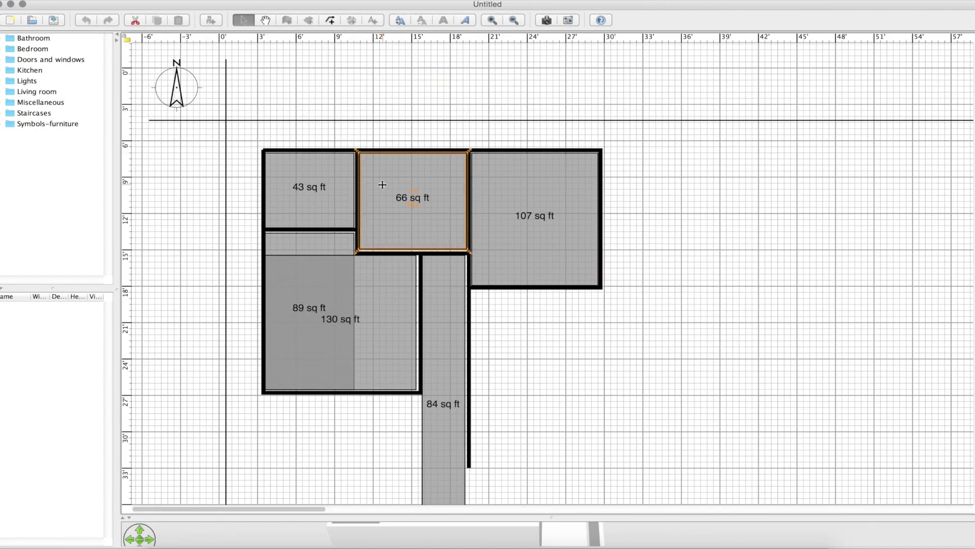
left_click(320, 172)
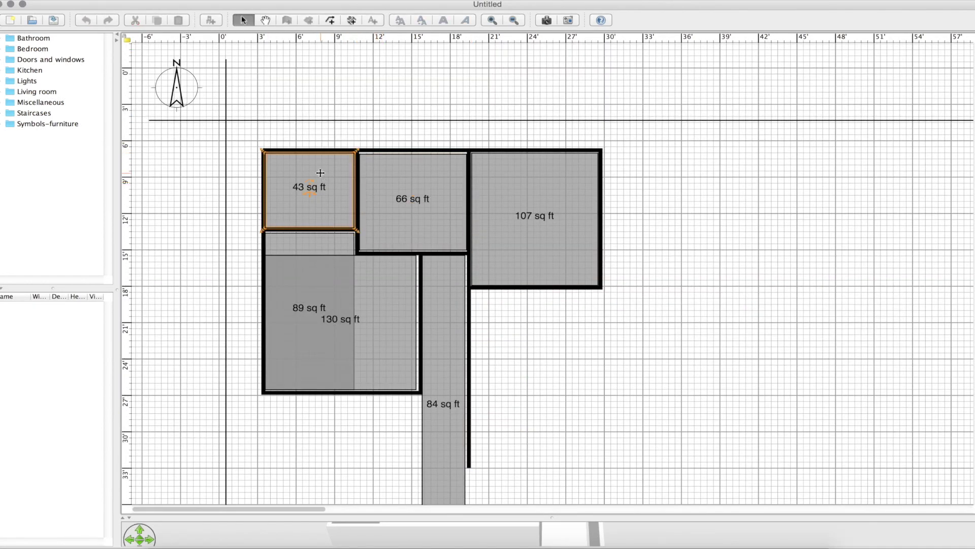
left_click(324, 245)
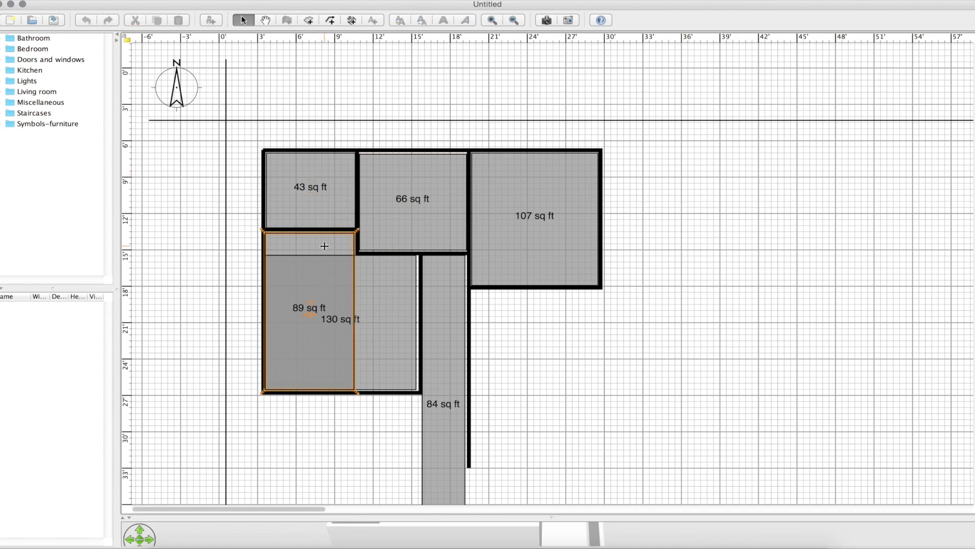
left_click(394, 291)
left_click(506, 360)
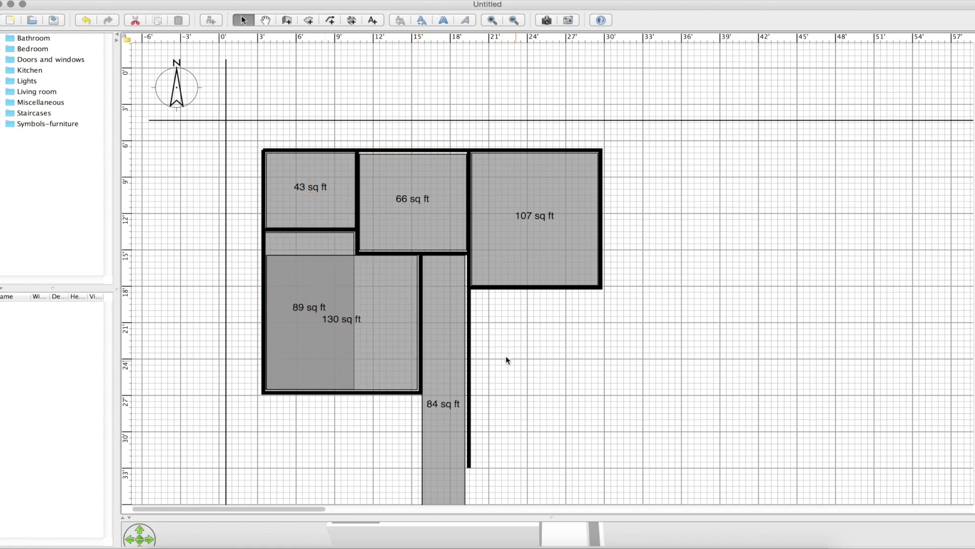
left_click_drag(428, 318, 430, 318)
left_click(474, 370)
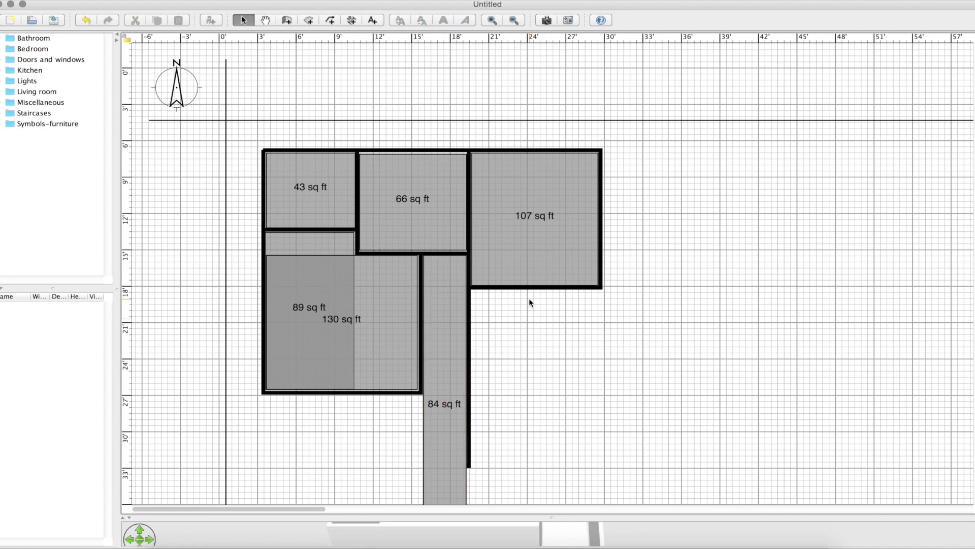
Delete the 107, 66, 43, 130, 89 and 84 sq ft room floors
left_click(519, 221)
key("Delete")
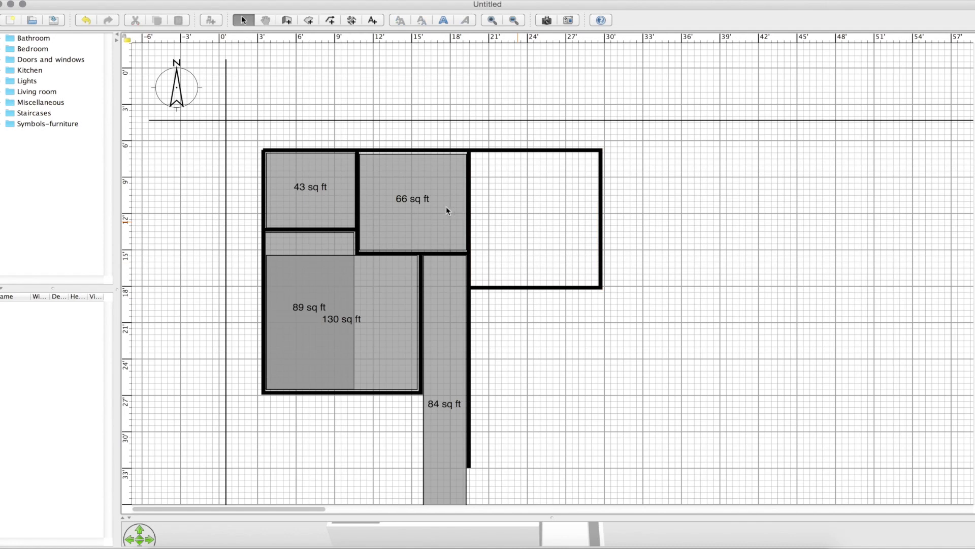
left_click(443, 206)
key("Delete")
left_click(327, 181)
key("Delete")
left_click(303, 286)
key("Delete")
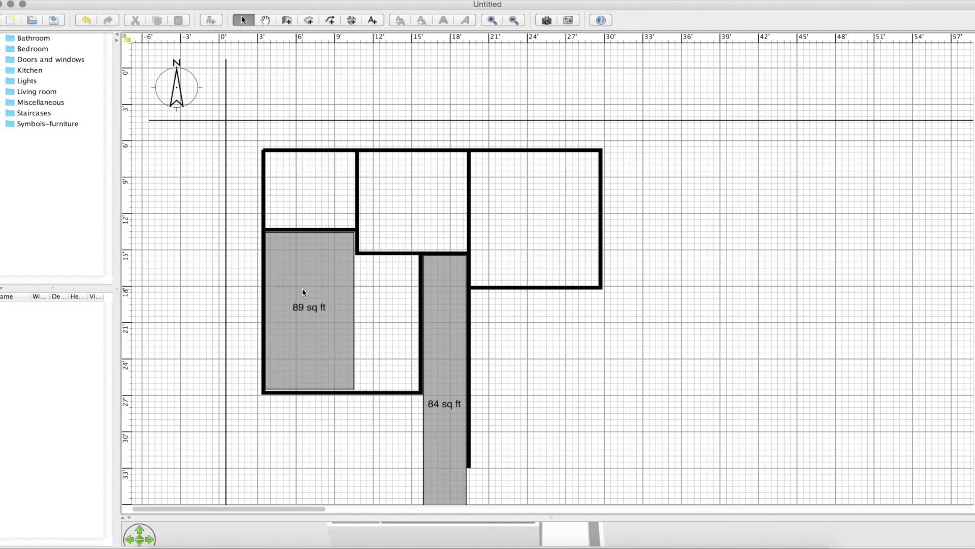
left_click(310, 255)
key("Delete")
left_click(452, 313)
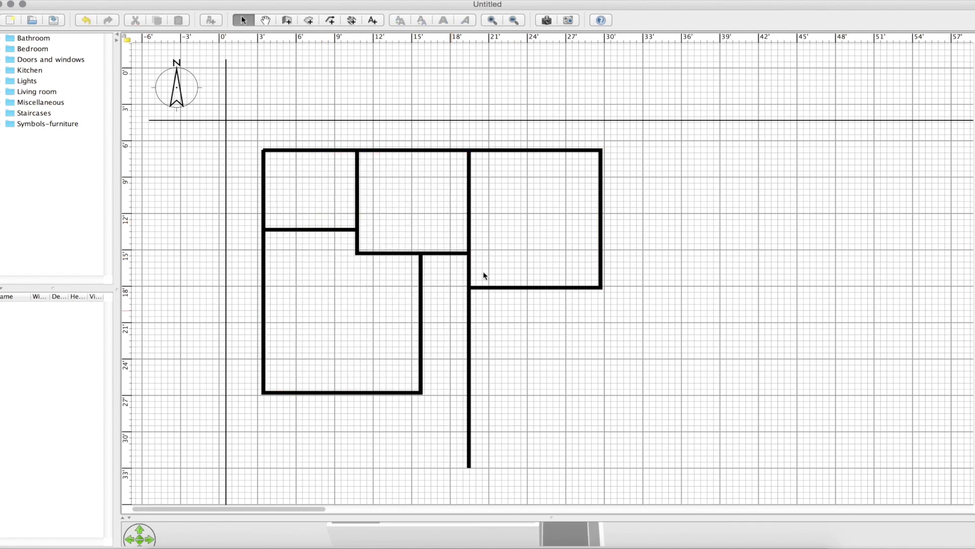
key("Delete")
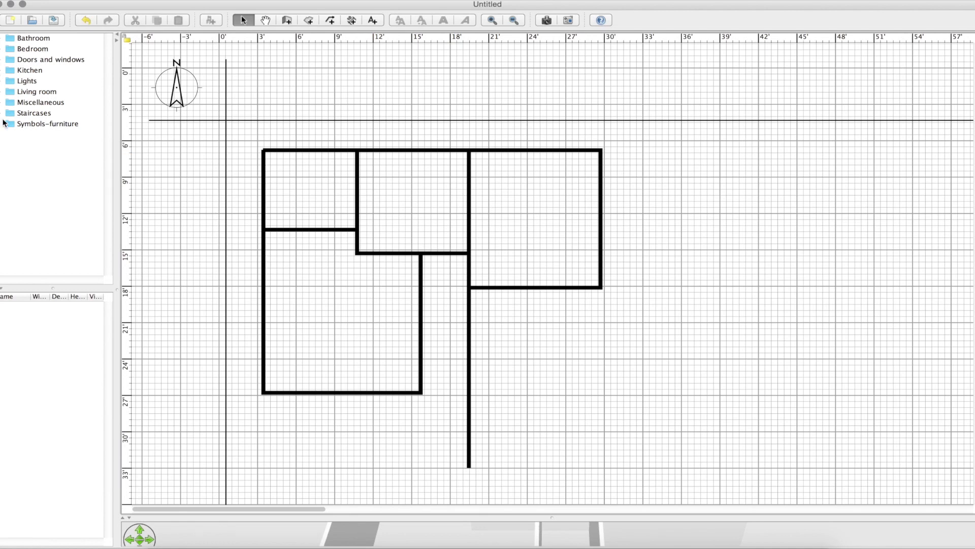
left_click(2, 59)
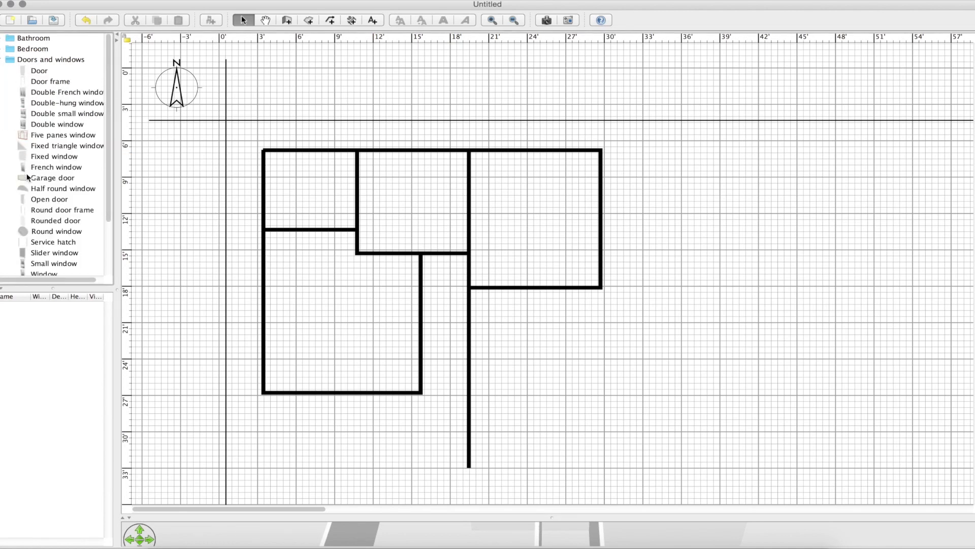
Place an Open door in the wall below the middle room, mirrored and narrowed
left_click_drag(25, 197, 427, 251)
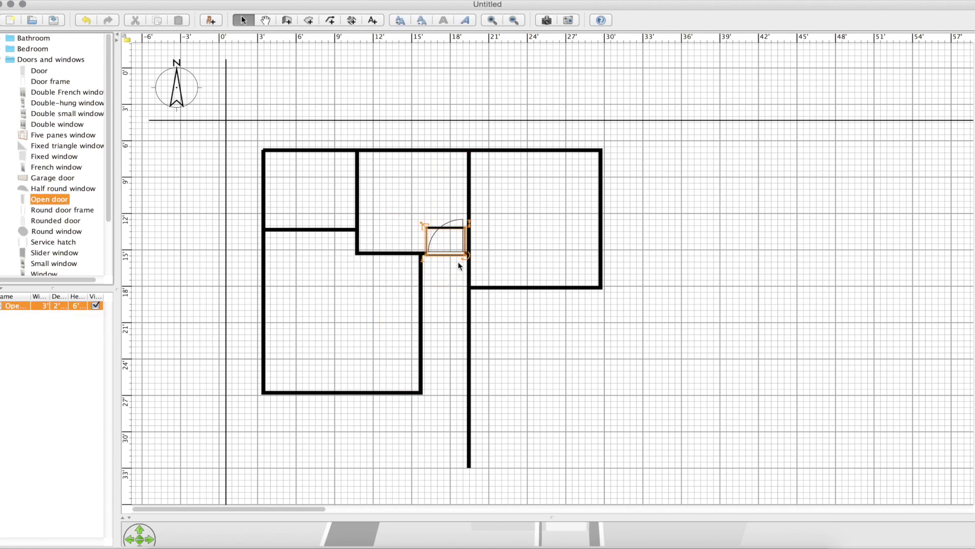
double_click(443, 253)
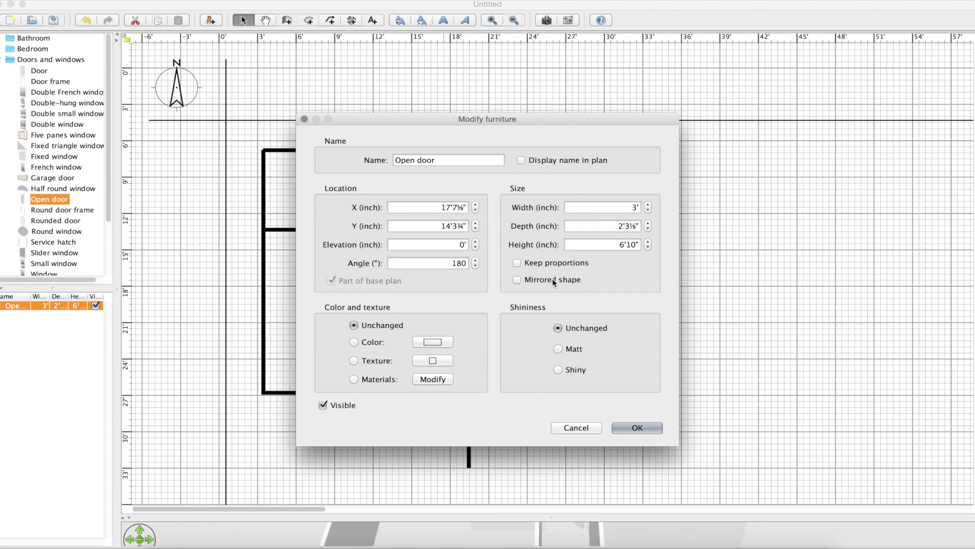
left_click(516, 279)
left_click(630, 428)
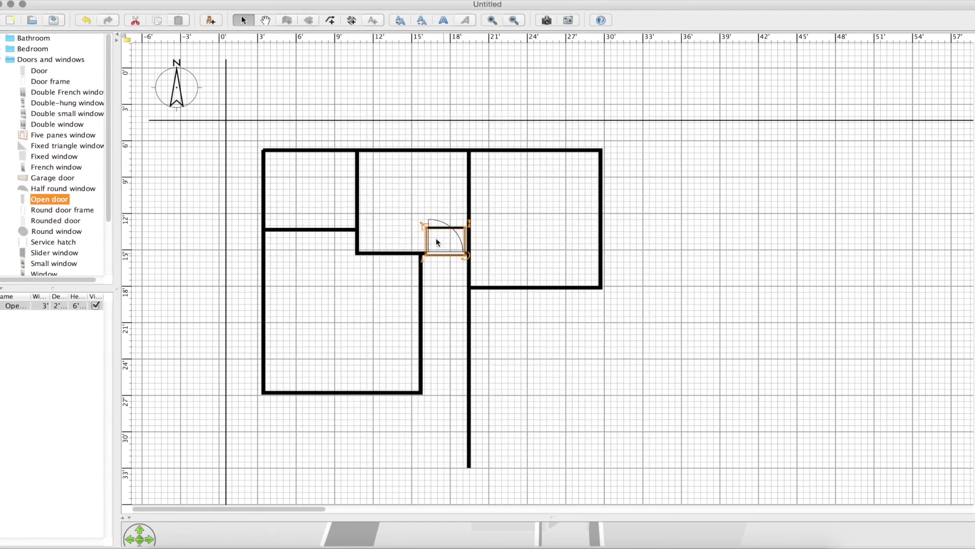
left_click_drag(423, 224, 333, 227)
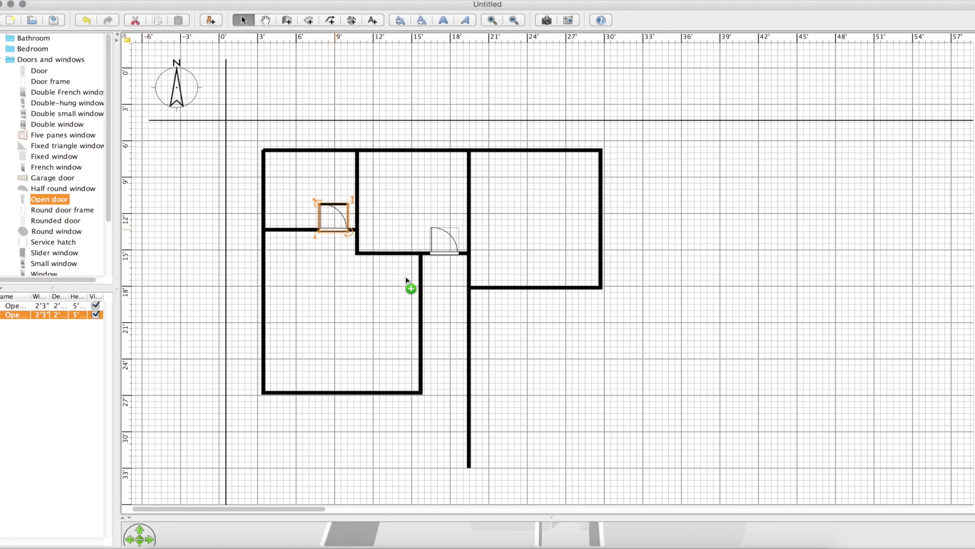
Copy the door into the other interior walls to make four doors
left_click_drag(407, 280, 561, 266, "alt")
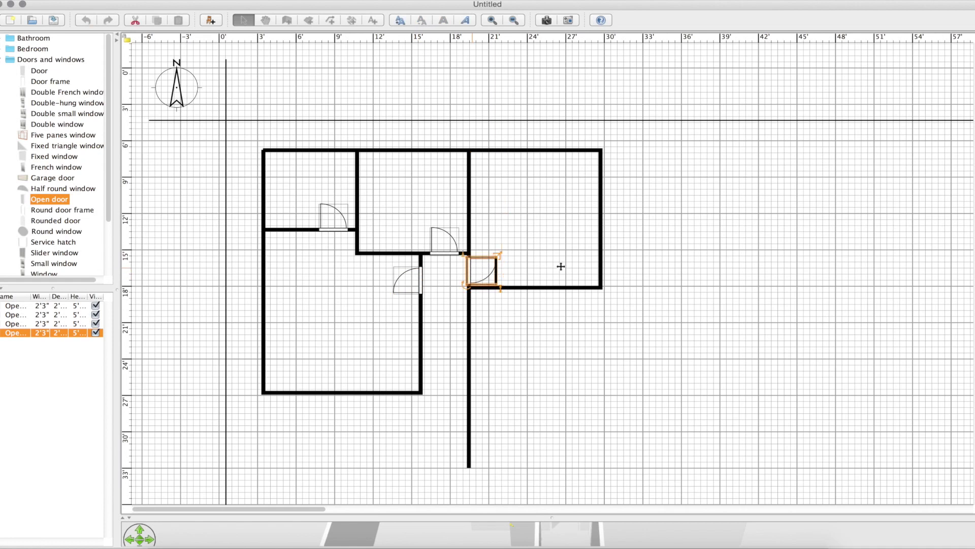
left_click(467, 329)
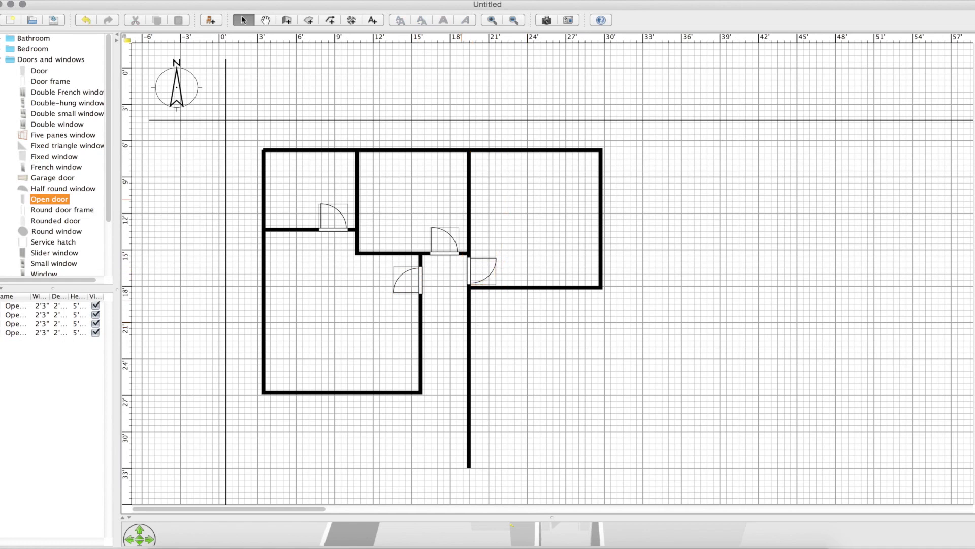
left_click(309, 22)
Trace a 425 sq ft room around the six outer corners of the L-shaped house
left_click(264, 151)
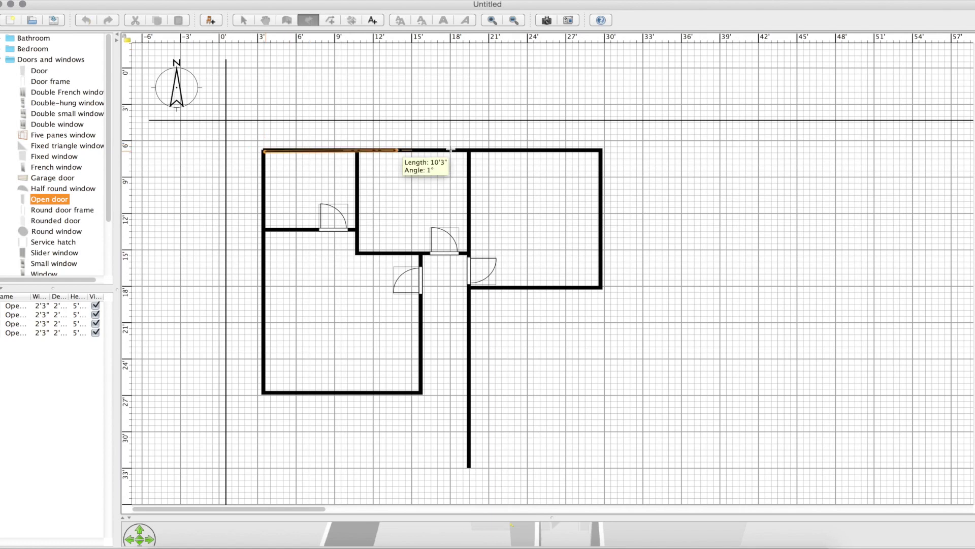
left_click(600, 151)
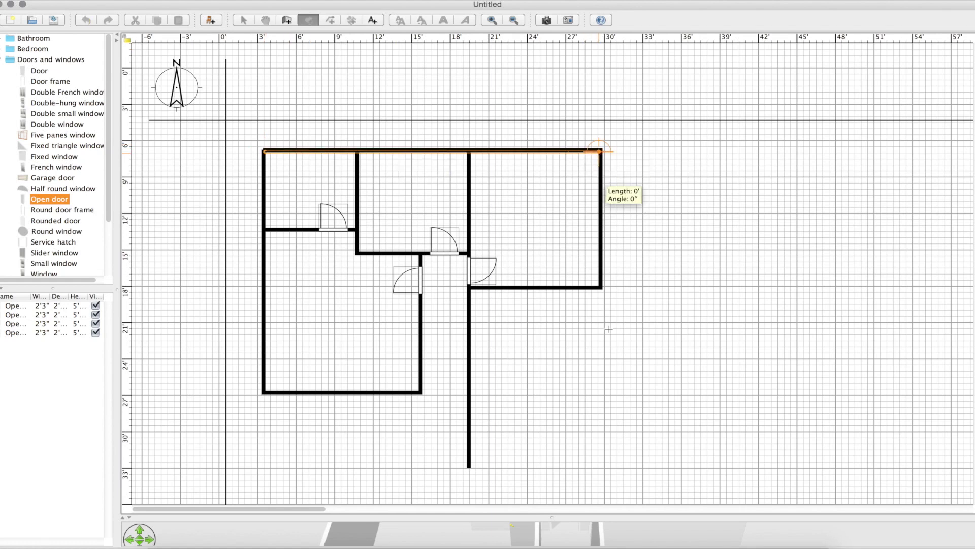
left_click(599, 286)
left_click(470, 286)
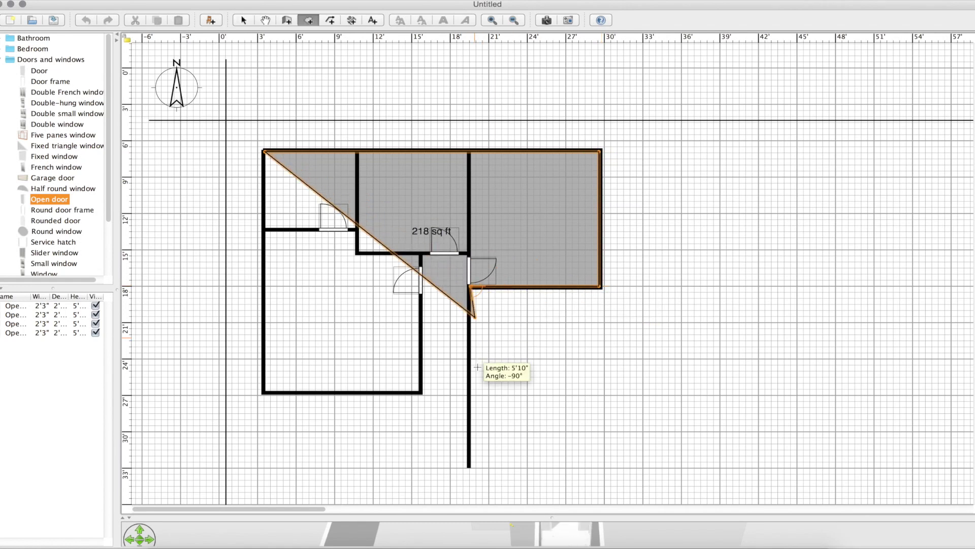
left_click(470, 387)
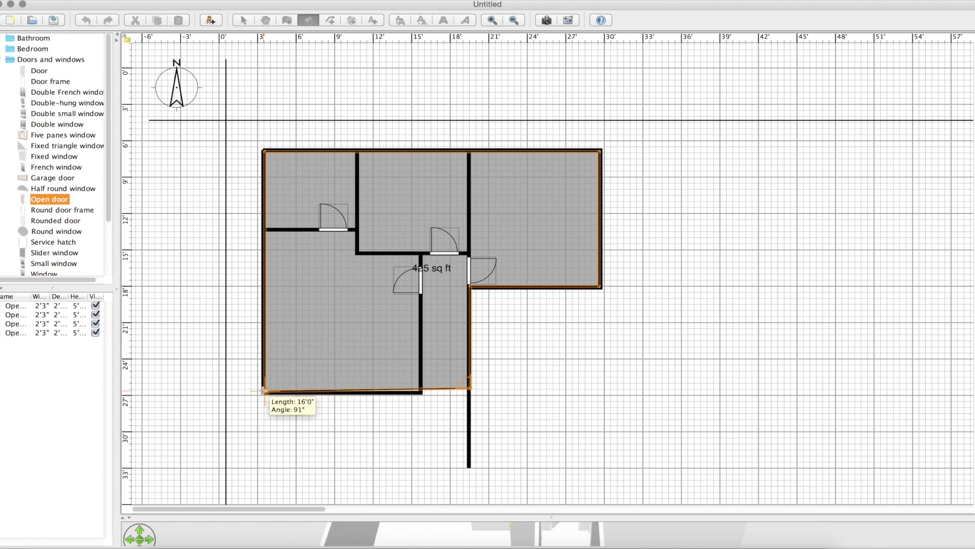
double_click(263, 391)
left_click(245, 21)
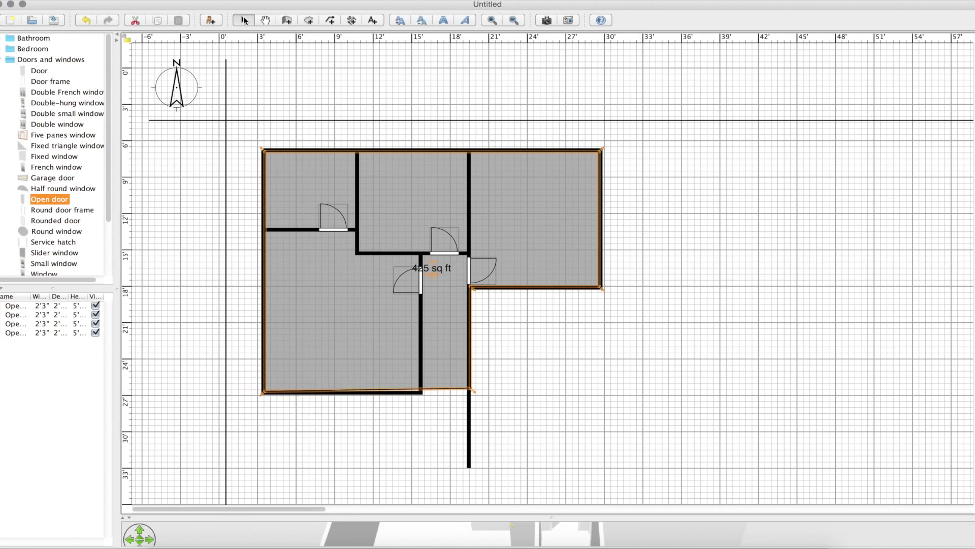
key("super+minus")
key("super+minus")
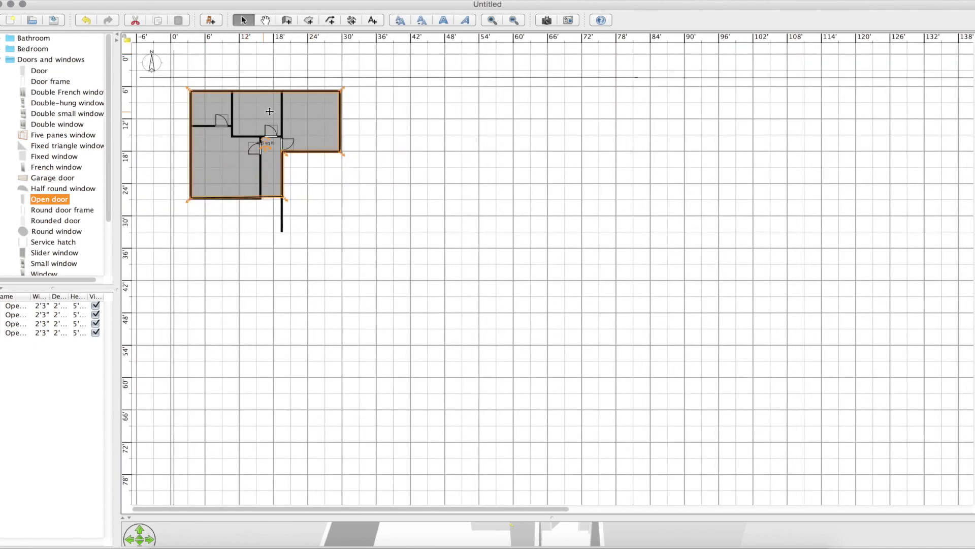
Drag the 425 sq ft house room clear of the walls, below the outline, then return to the walls
left_click_drag(269, 111, 274, 343)
left_click(457, 259)
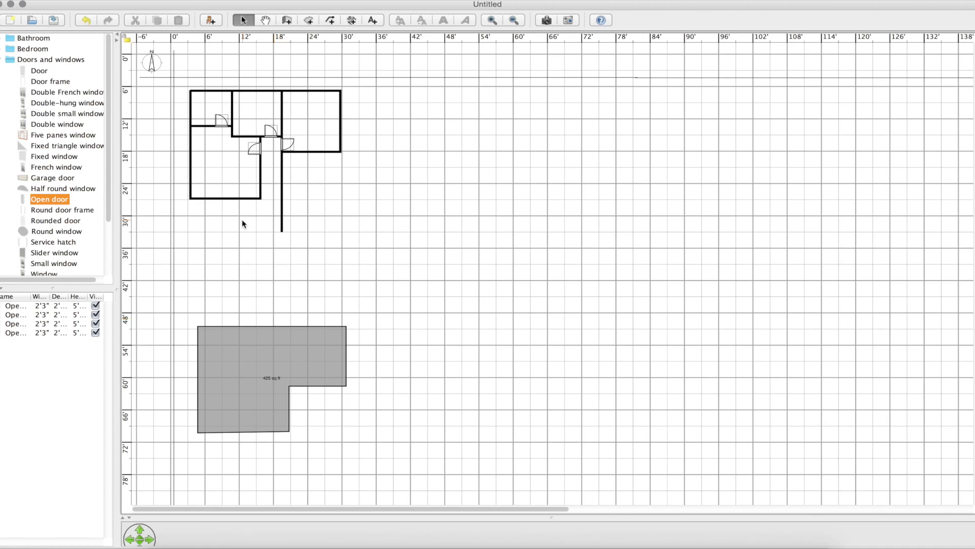
scroll(241, 223, "down", 3)
scroll(242, 224, "up", 3)
scroll(289, 135, "down", 10)
scroll(290, 134, "up", 10)
scroll(289, 134, "down", 3, "super")
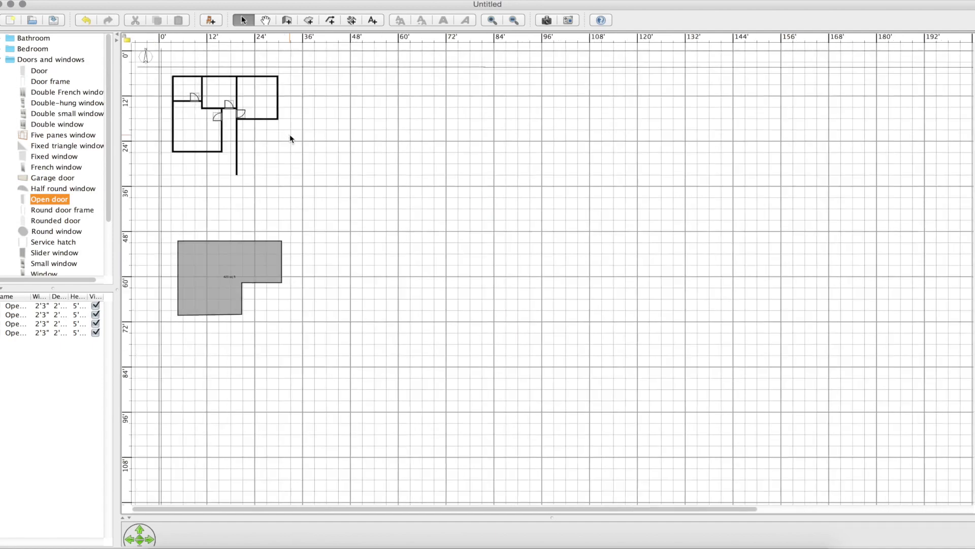
scroll(289, 134, "up", 5, "super")
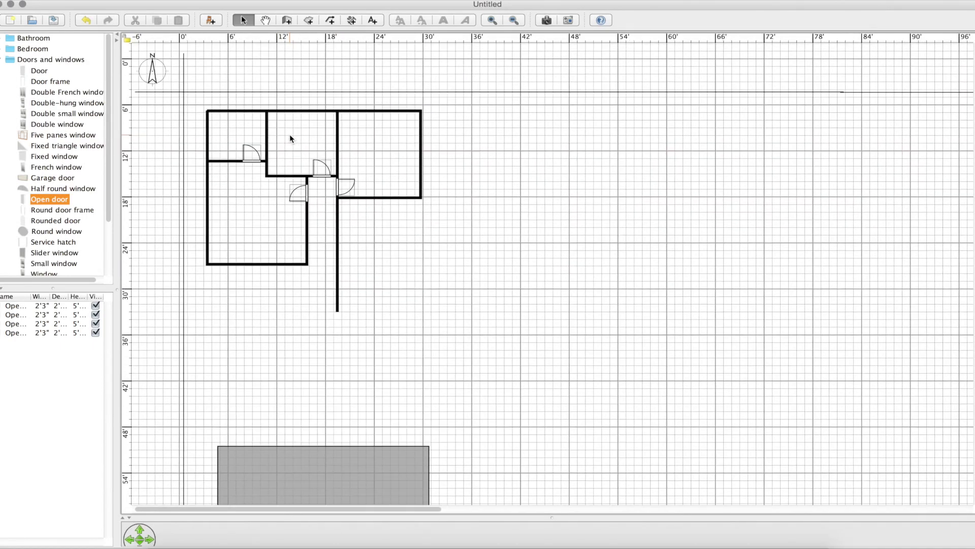
scroll(290, 134, "up", 4, "super")
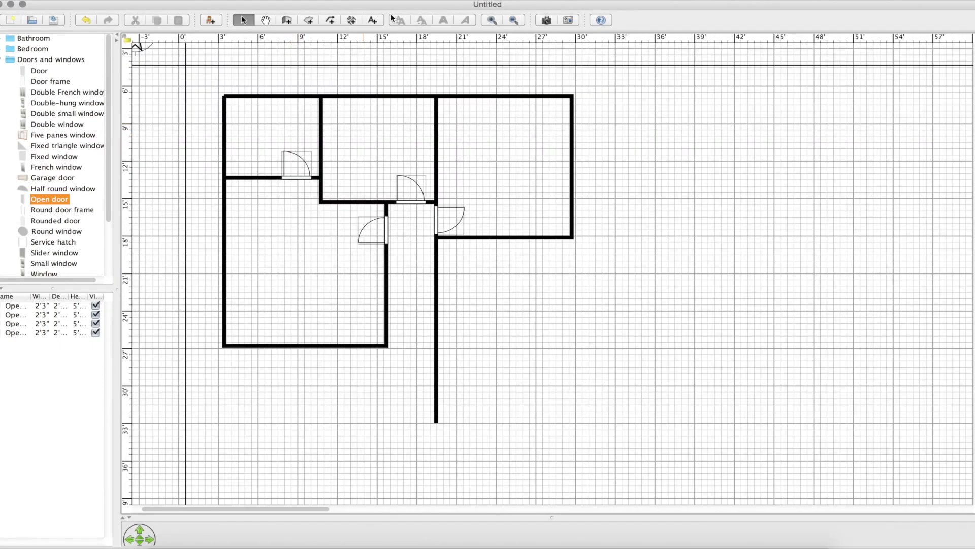
Add text labels 'ensuite' in the top-left room and 'bath' in the middle room
left_click(372, 20)
left_click(269, 131)
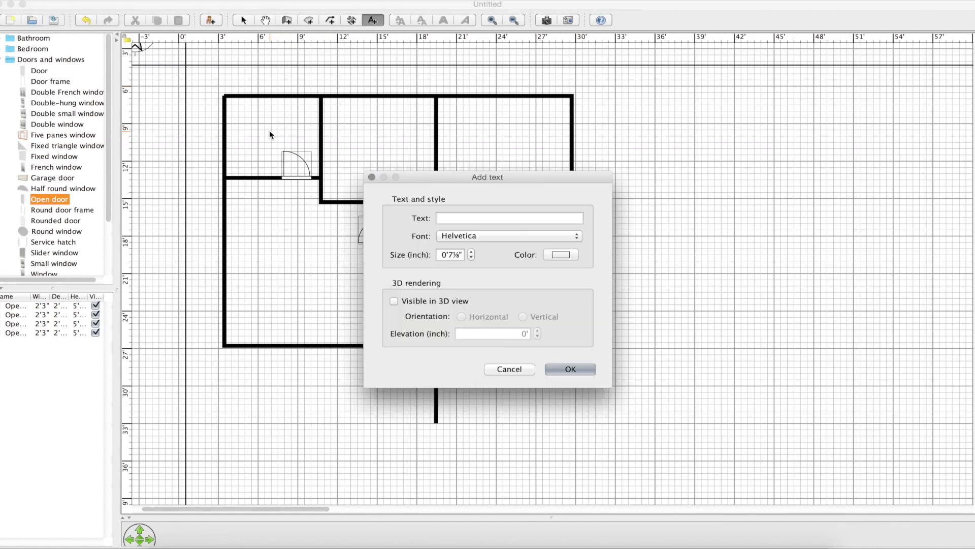
type("ensuite")
key("Return")
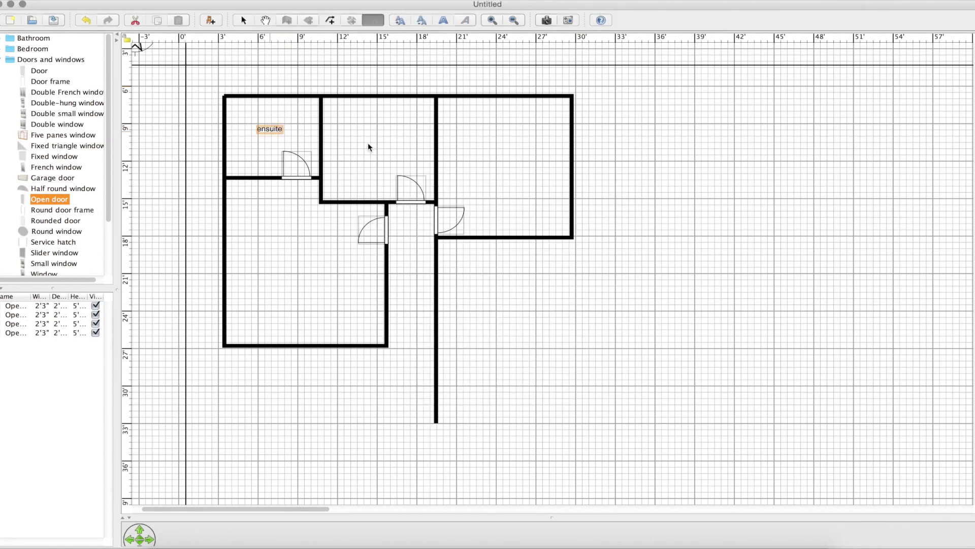
left_click(375, 146)
type("bath")
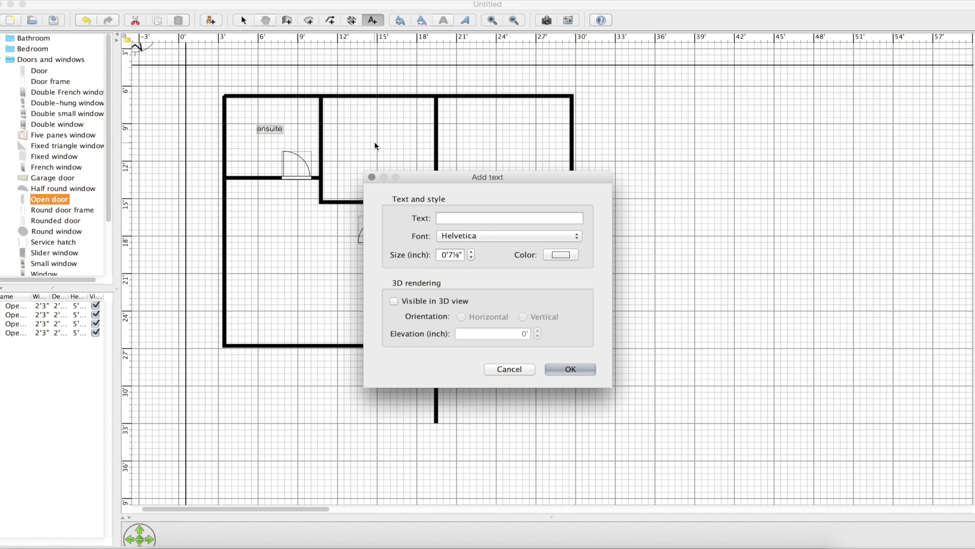
key("Return")
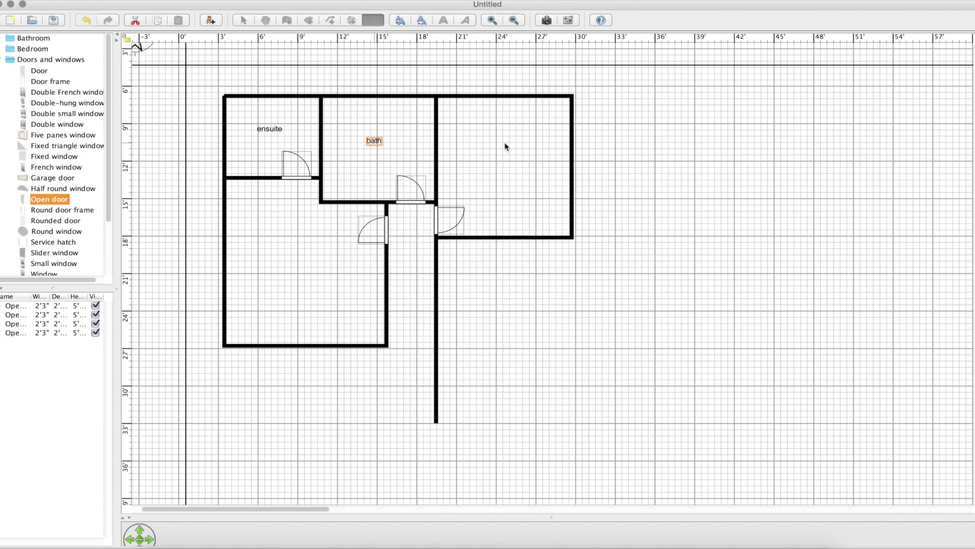
Label the right room 'guest bedroom' and the lower-left room 'master bedroom'
left_click(505, 142)
type("guest bedroom")
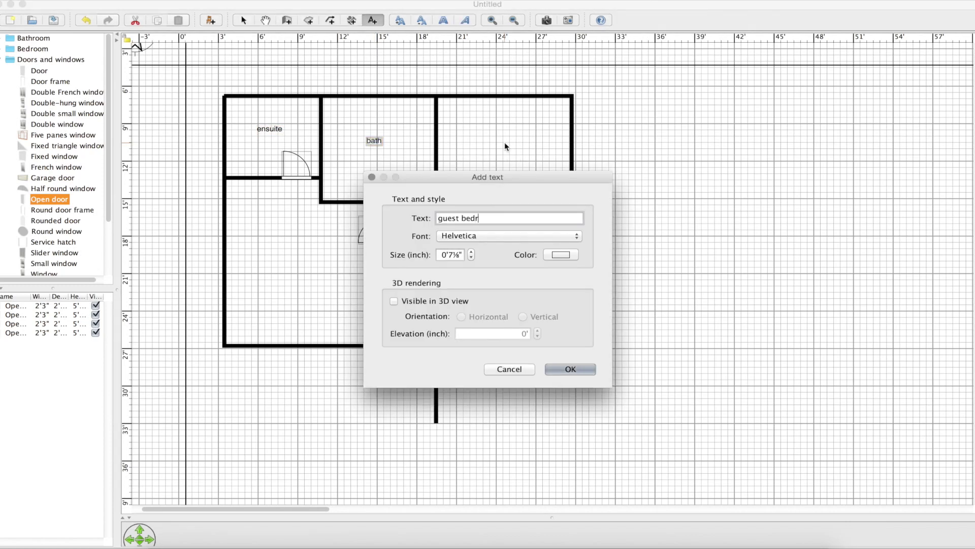
key("Return")
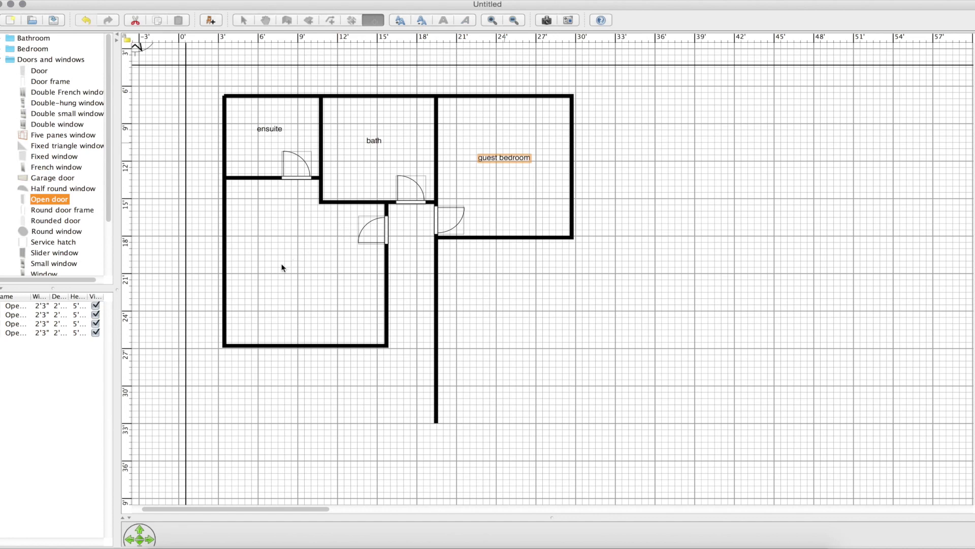
left_click(282, 267)
type("master bedroom")
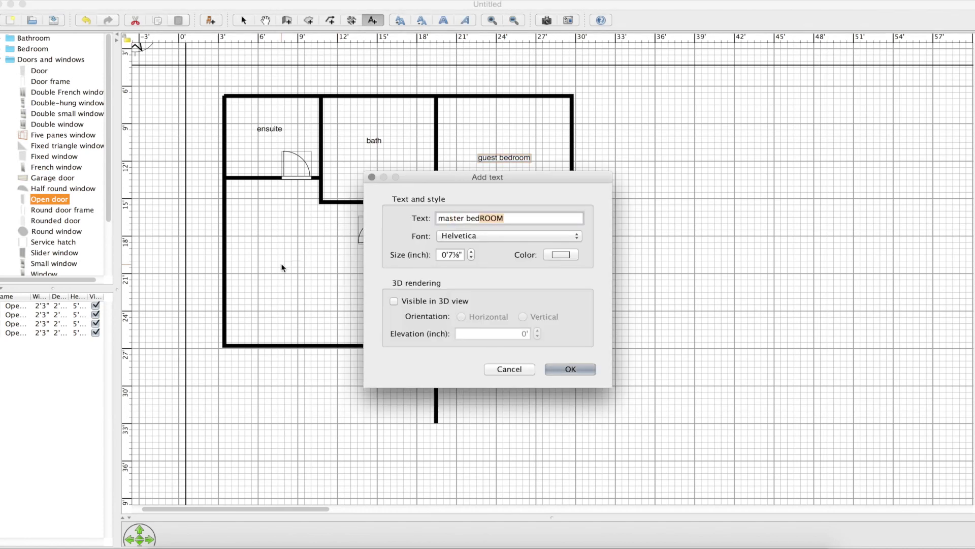
key("Return")
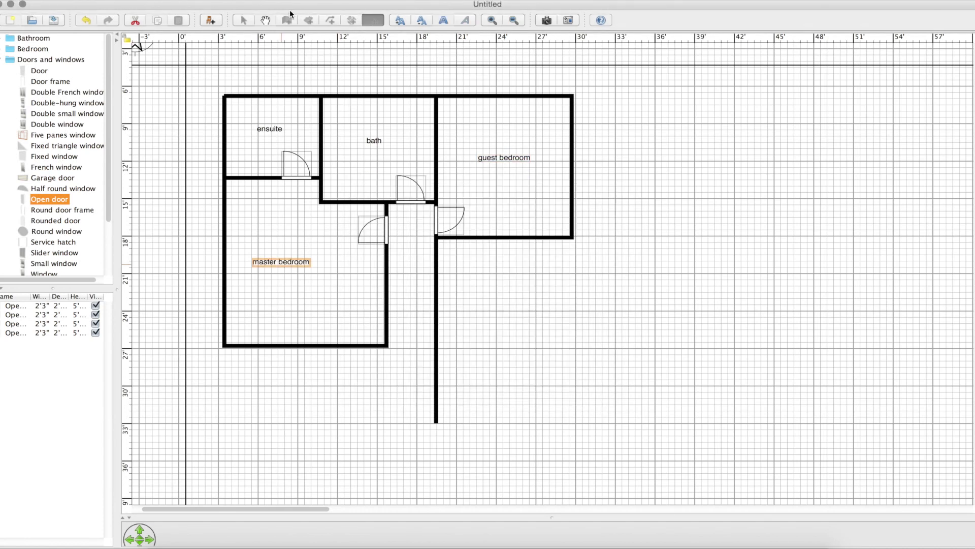
Add Bed Double 1 from Symbols-furniture to the master bedroom, rotated against the left wall
left_click(3, 60)
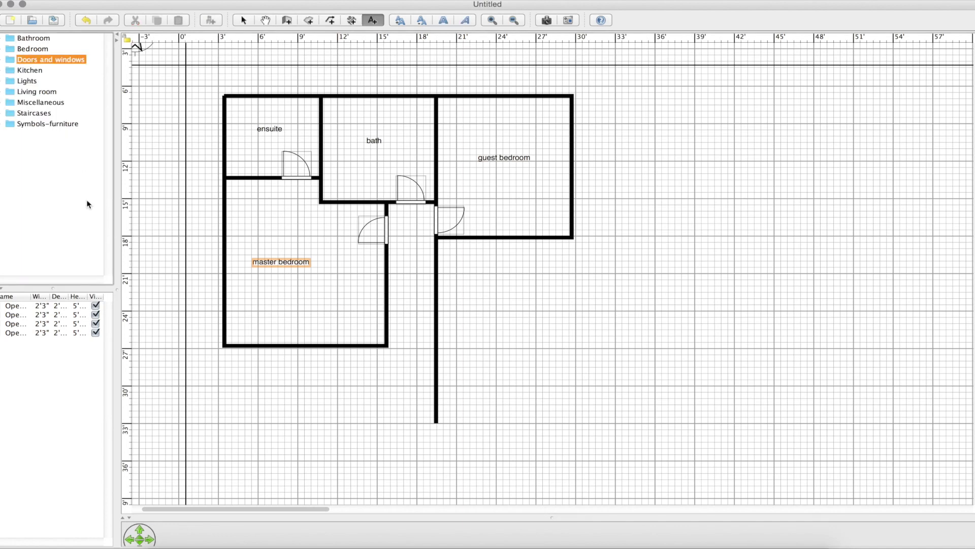
left_click(2, 124)
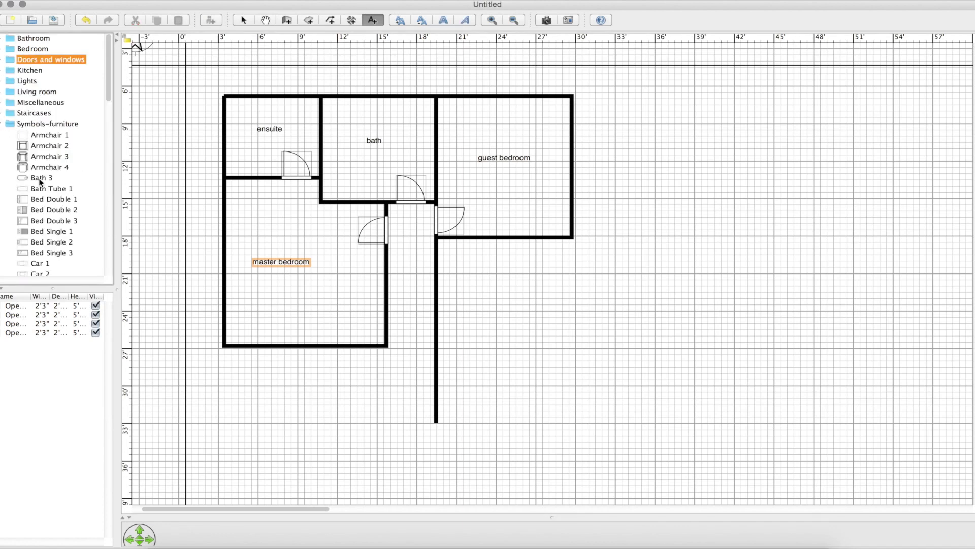
scroll(45, 236, "down", 10)
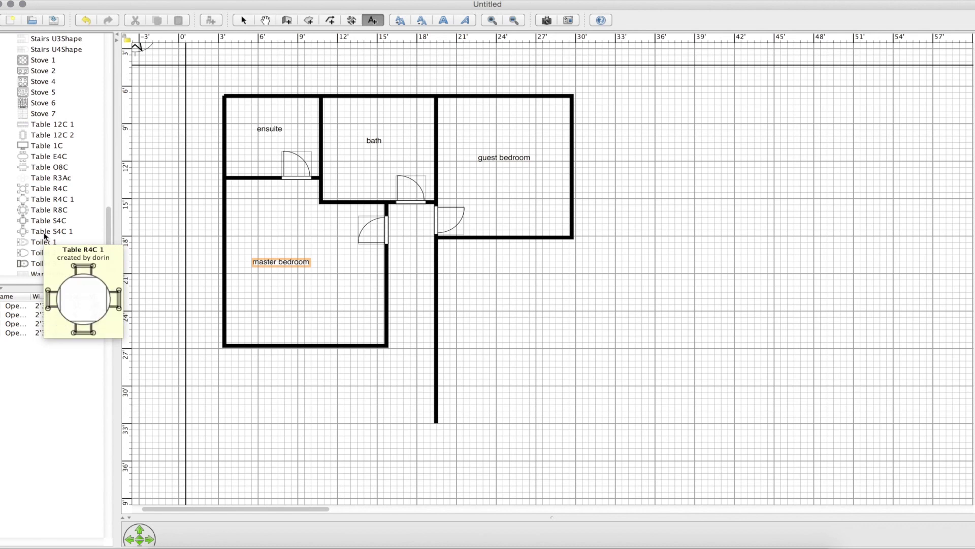
scroll(45, 235, "up", 8)
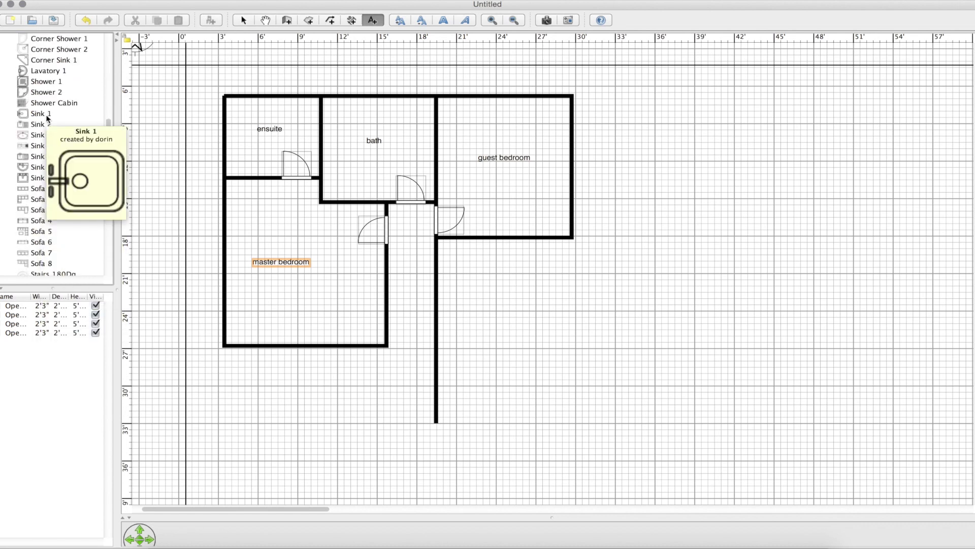
left_click_drag(111, 162, 109, 99)
left_click_drag(21, 107, 228, 229)
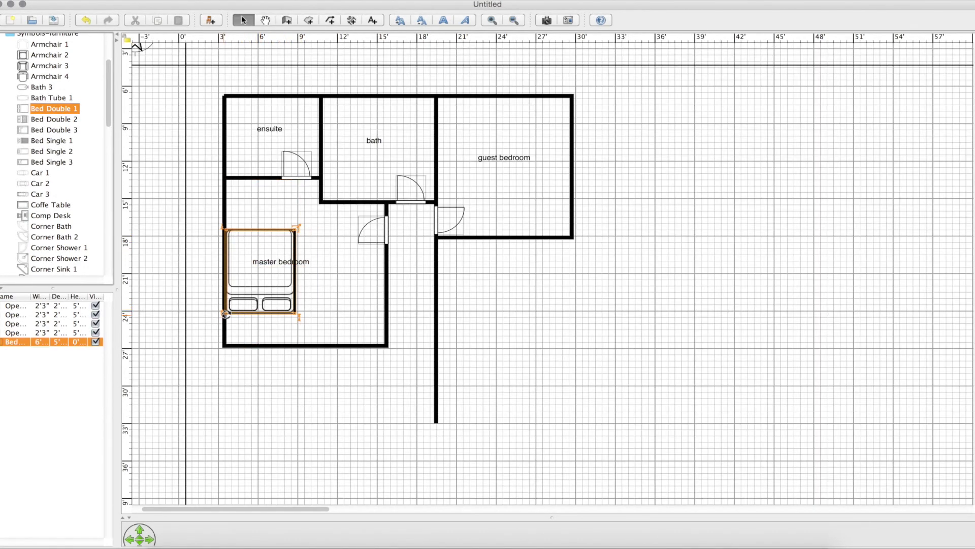
left_click_drag(226, 314, 242, 246)
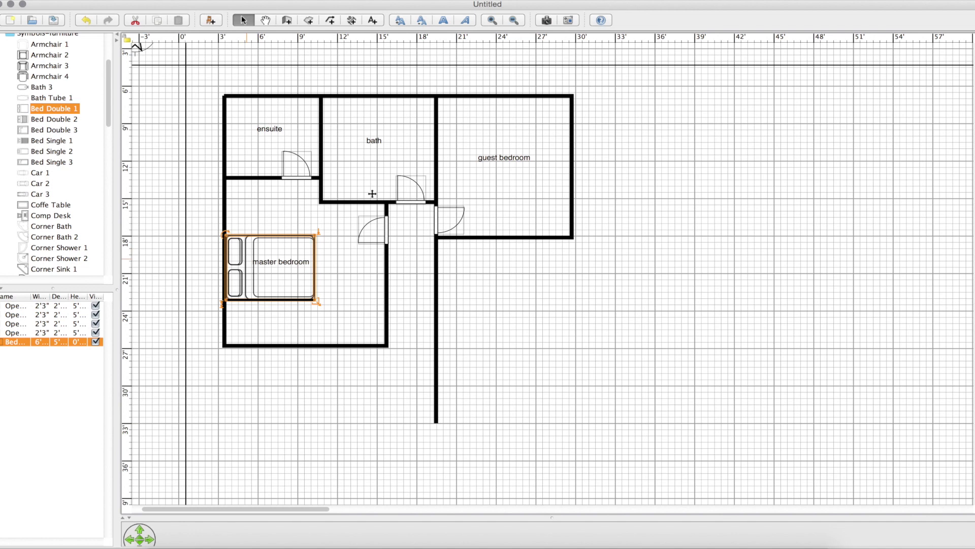
Place a second Bed Double 1 against the guest bedroom's top wall
left_click_drag(373, 194, 561, 89)
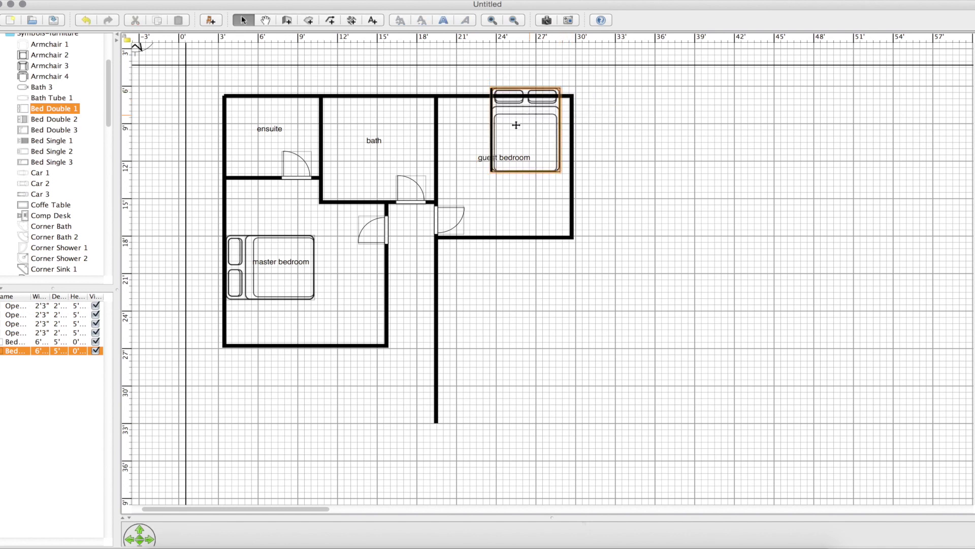
mouse_move(513, 127)
left_mouse_down()
mouse_move(503, 136)
mouse_move(511, 120)
left_mouse_up()
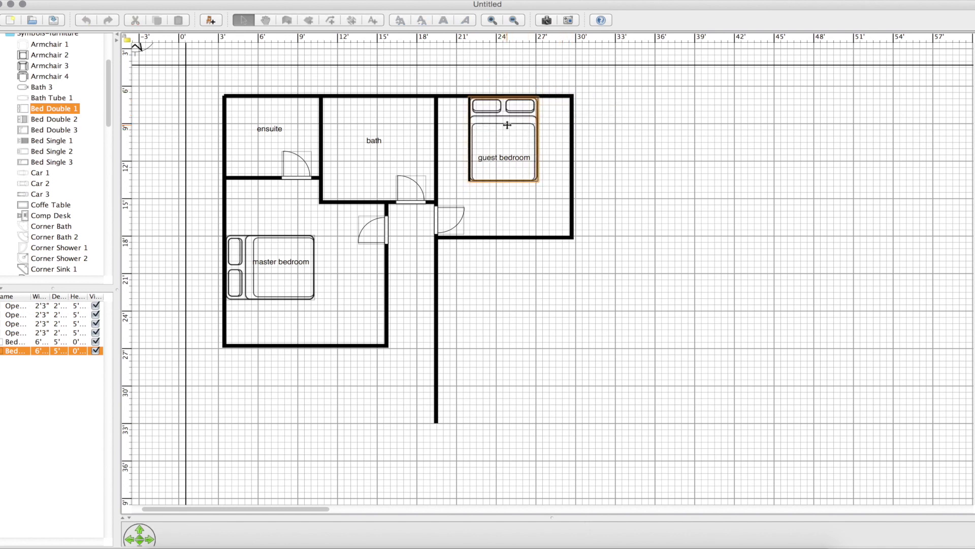
left_click(672, 129)
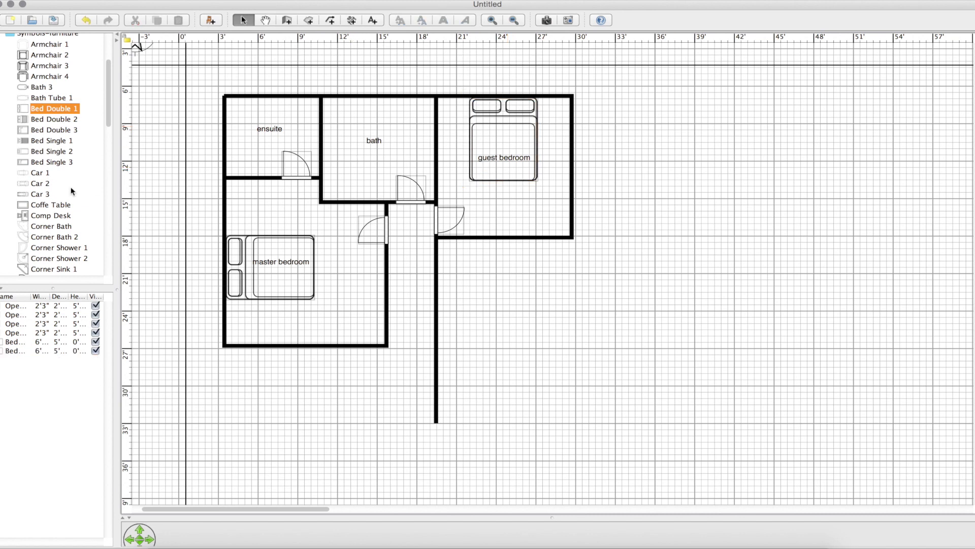
Draw an L-shaped wall, about 5'3" by 3'1", enclosing the bath's top-right corner
left_click(329, 21)
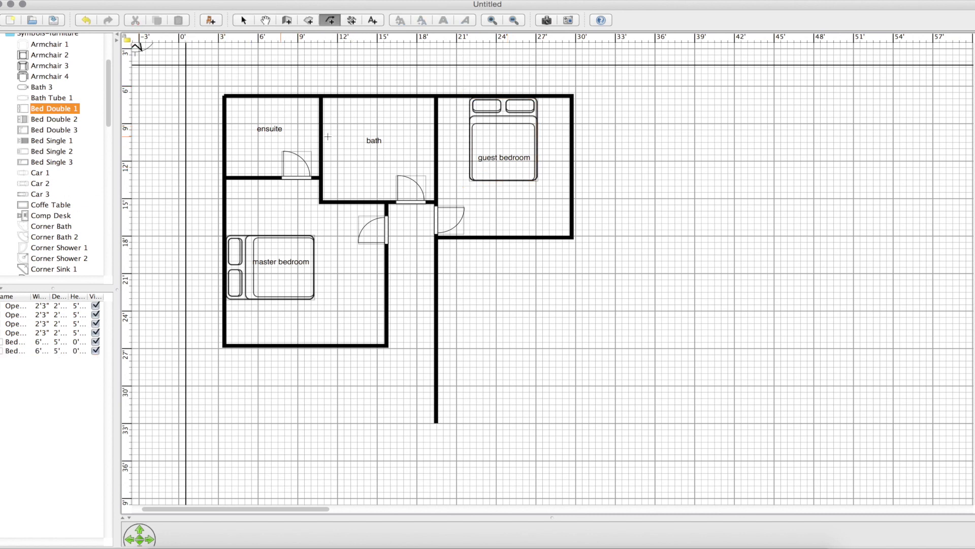
left_click(435, 134)
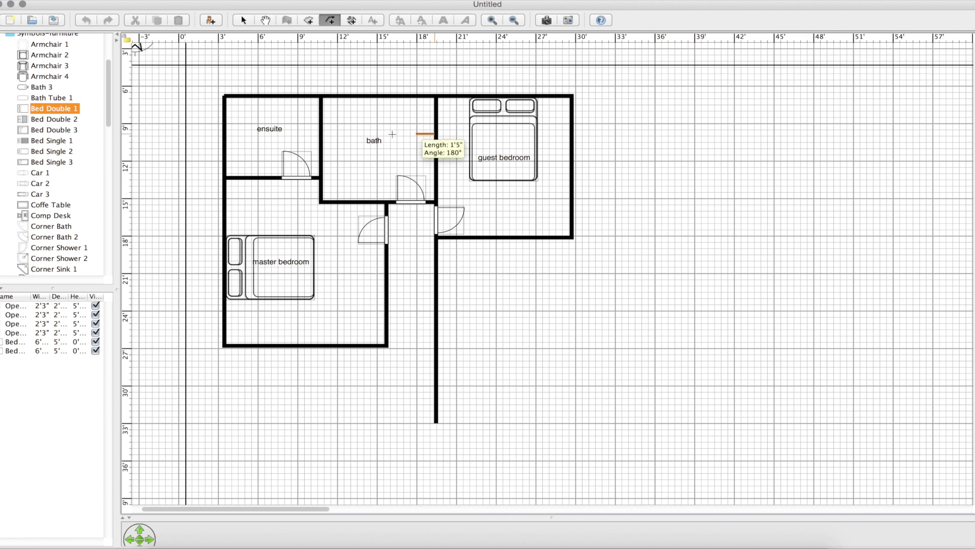
left_click(365, 134)
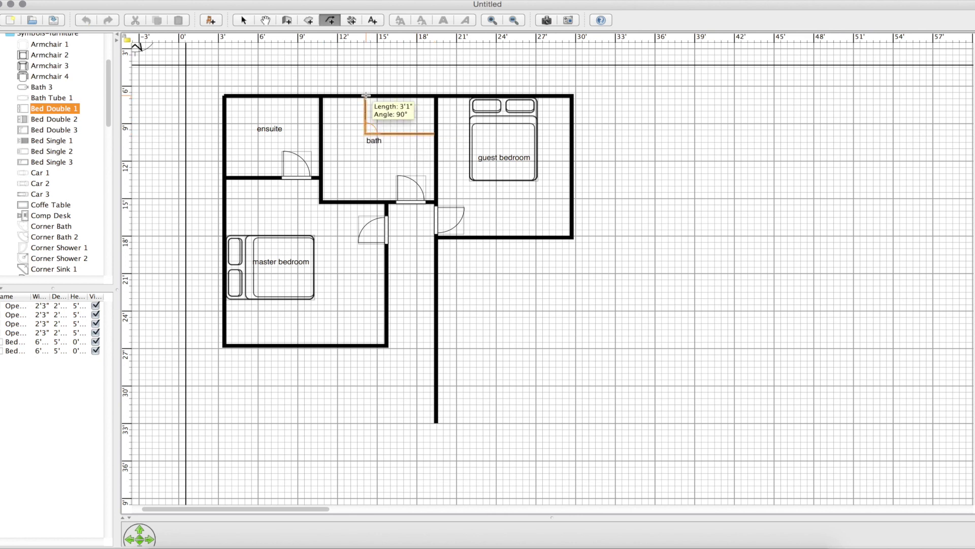
double_click(366, 95)
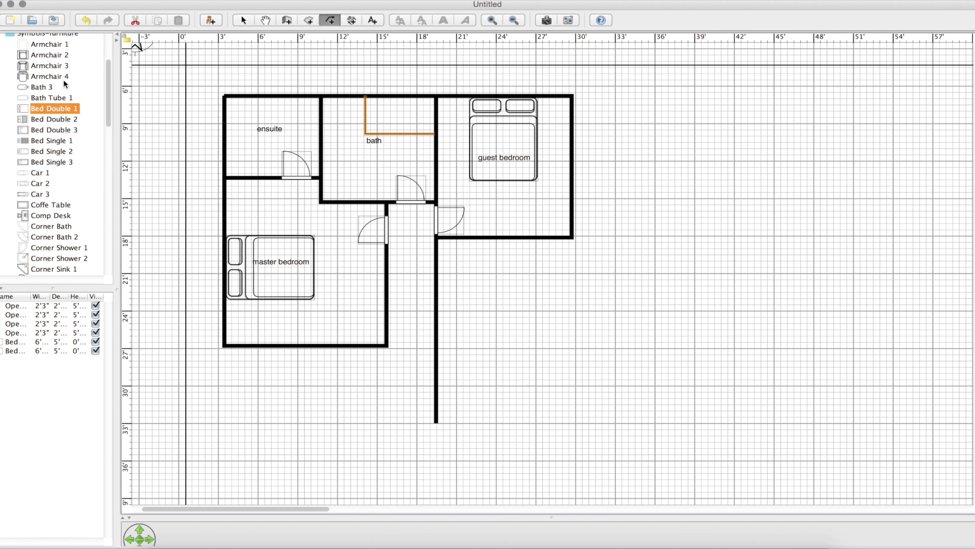
scroll(57, 107, "down", 2)
scroll(55, 213, "down", 10)
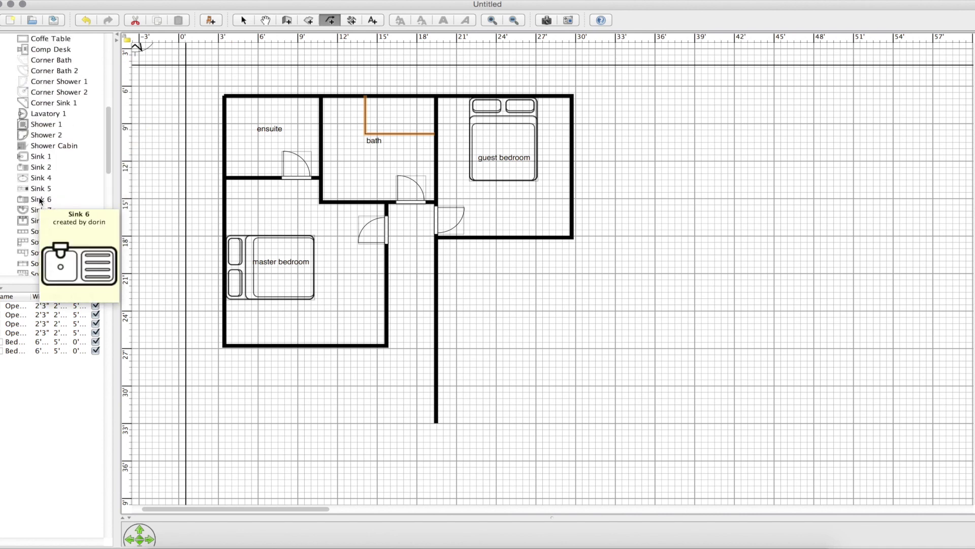
scroll(51, 95, "up", 15)
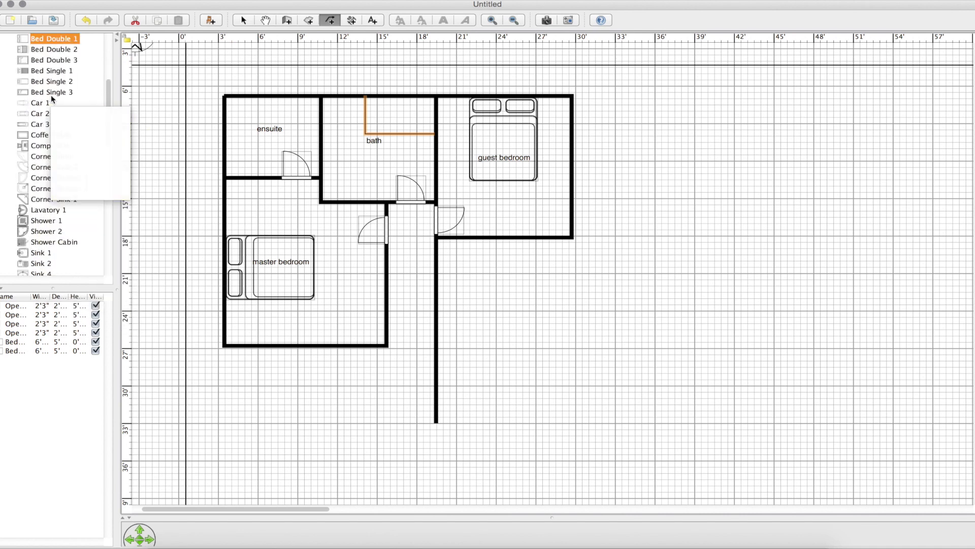
scroll(51, 94, "up", 2)
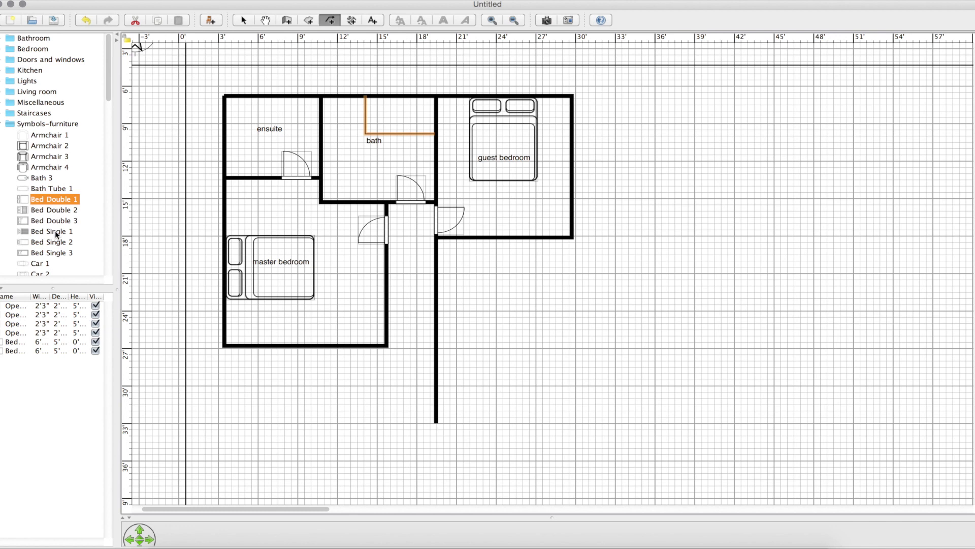
Place a bathtub along the ensuite's top wall
left_click_drag(46, 188, 261, 100)
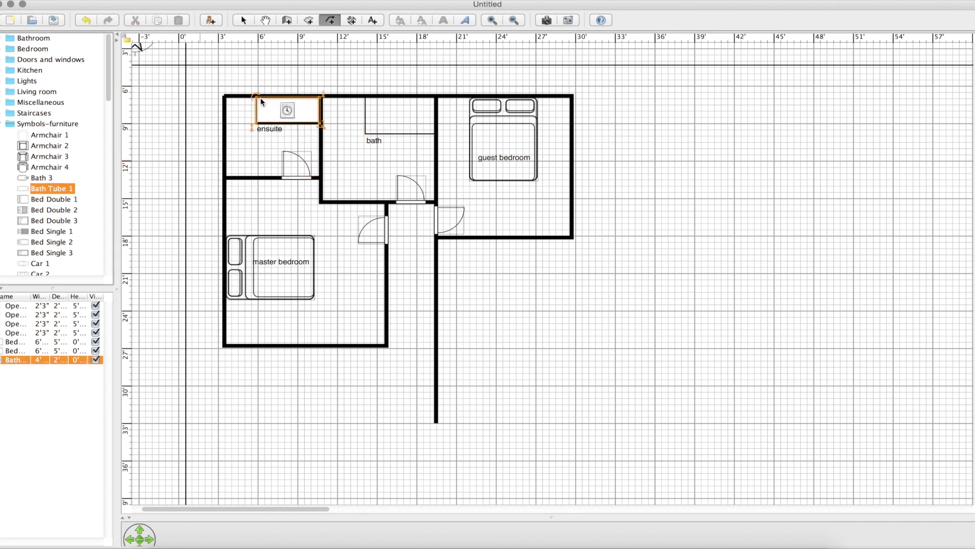
left_click(245, 147)
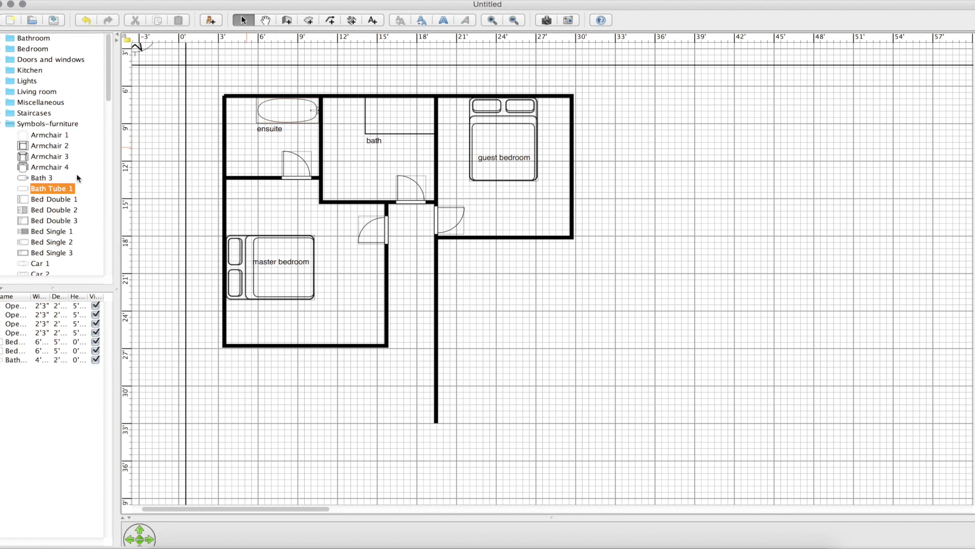
scroll(49, 233, "down", 15)
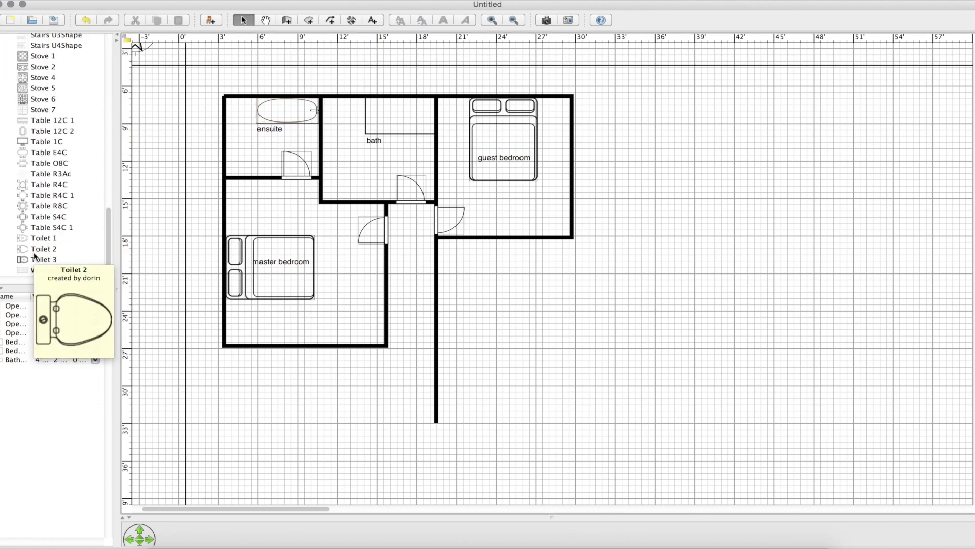
Add Toilet 1, rotated and shrunk to 2'5" wide, into the ensuite's top-left corner
left_click_drag(25, 239, 266, 105)
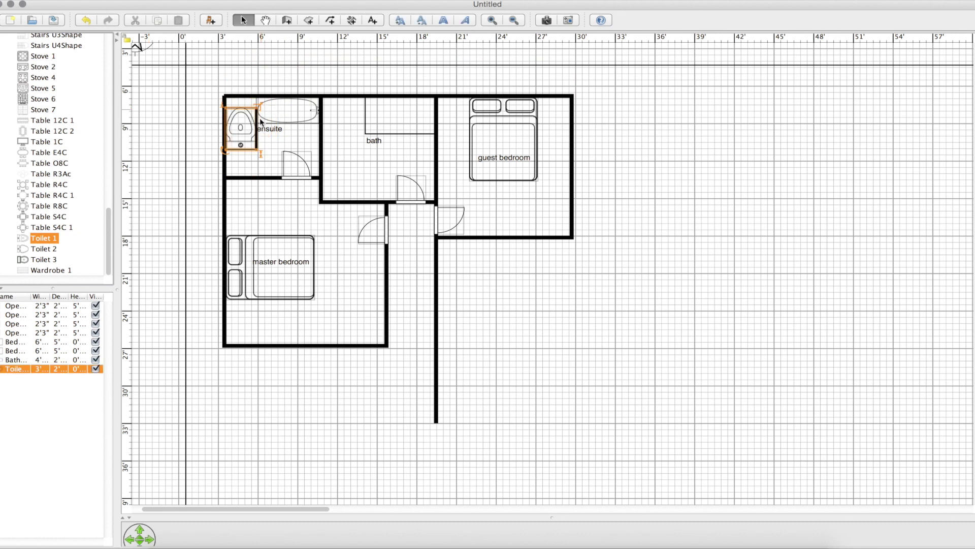
left_click_drag(225, 150, 263, 106)
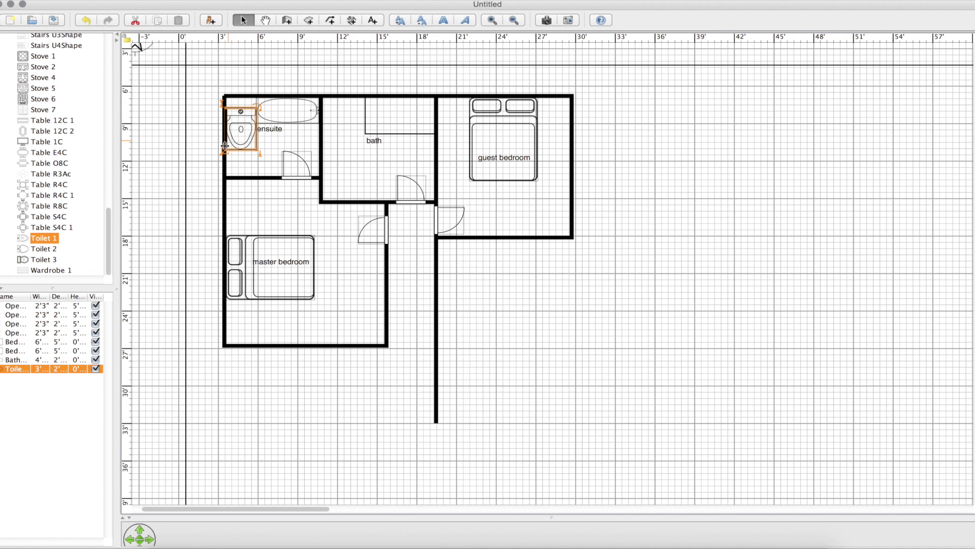
left_click_drag(225, 150, 234, 139)
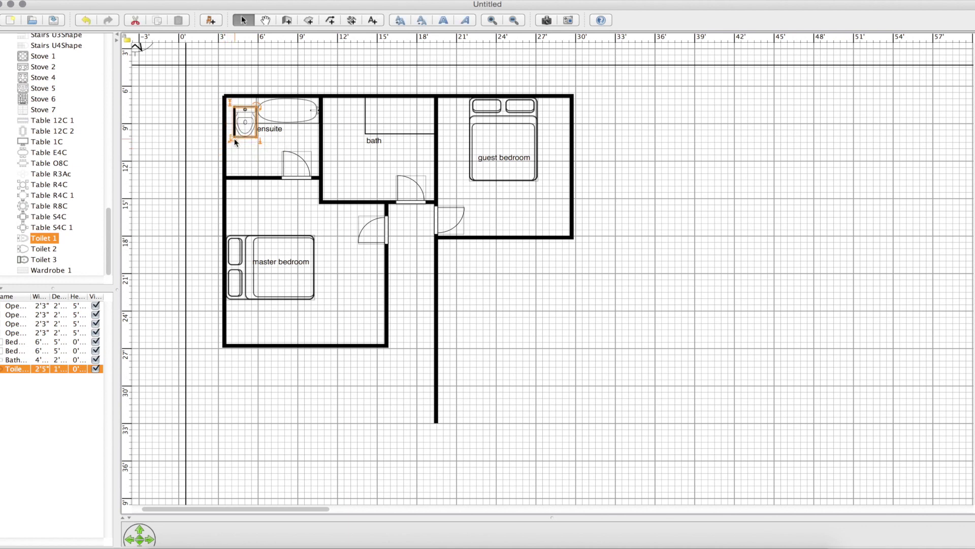
key("Up")
key("Up")
key("Up")
key("Up")
key("Up")
key("Up")
key("Up")
key("Up")
key("Up")
key("Left")
key("Left")
key("Left")
key("Left")
key("Left")
key("Left")
key("Left")
key("Left")
key("Left")
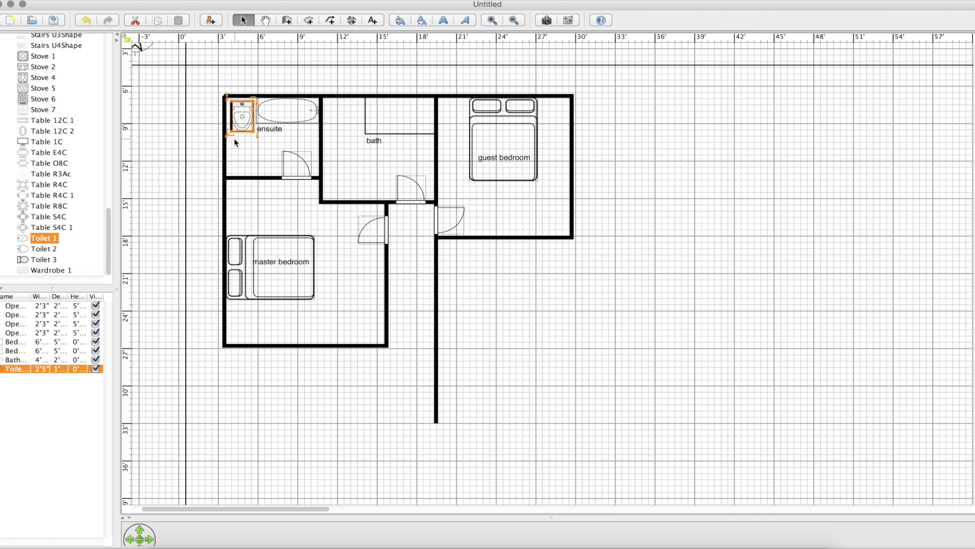
key("Up")
key("Up")
key("Up")
key("Up")
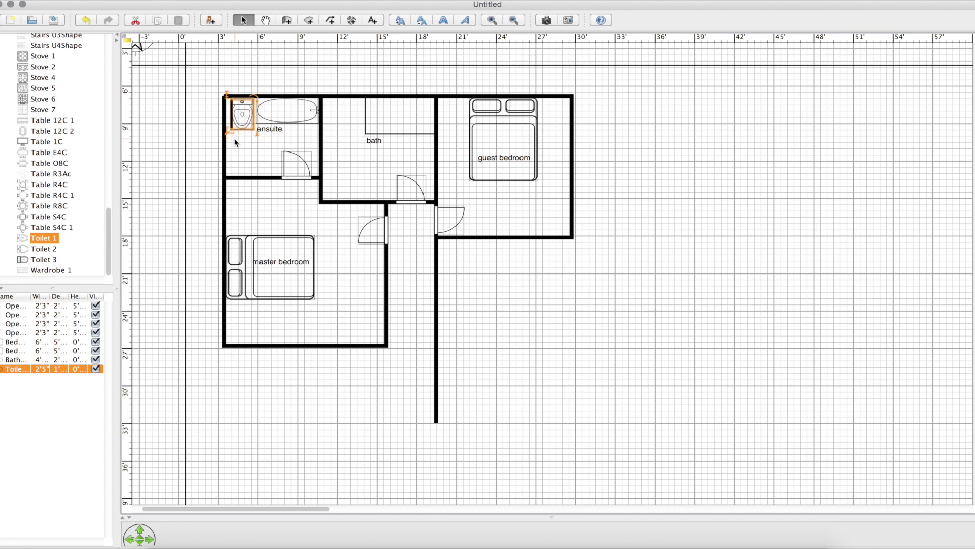
key("Left")
key("Escape")
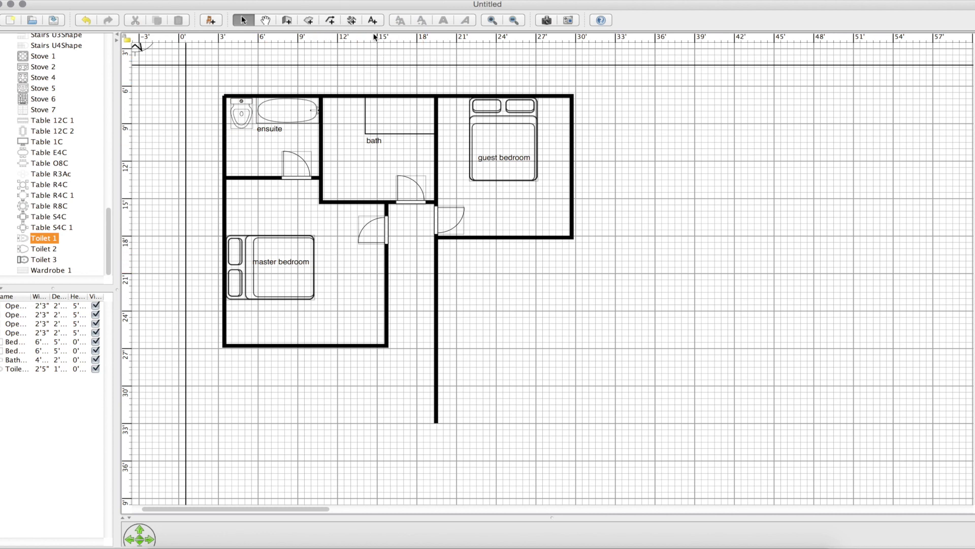
Add a 5'6" vertical dimension line in the master bedroom, offset to the left
left_click(350, 22)
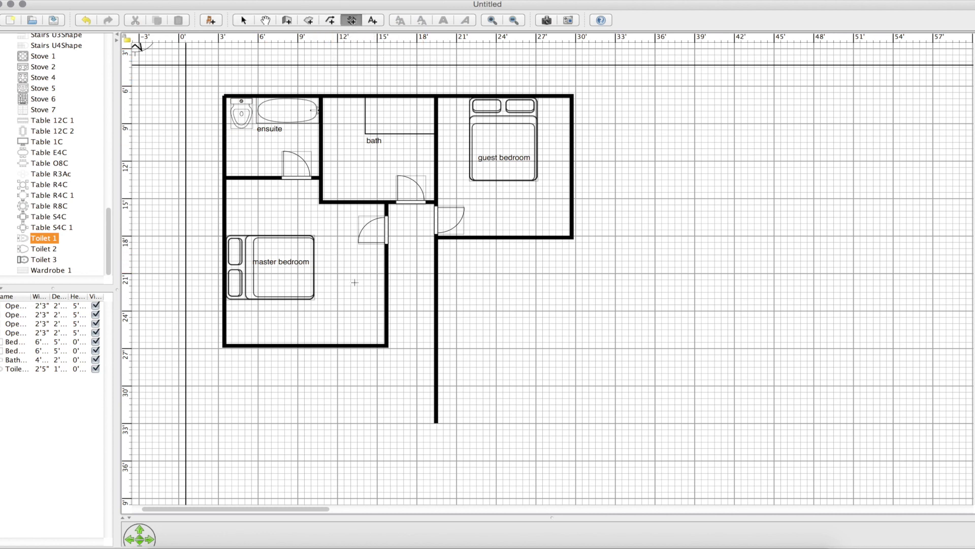
left_click(347, 202)
left_click(346, 272)
left_click(326, 270)
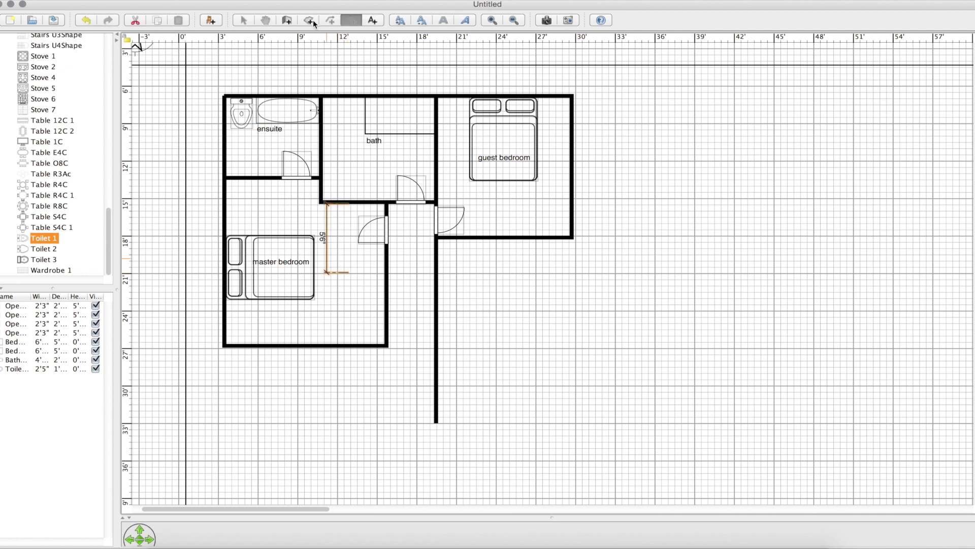
Draw L-shaped walls closing off a closet in the master bedroom
left_click(287, 21)
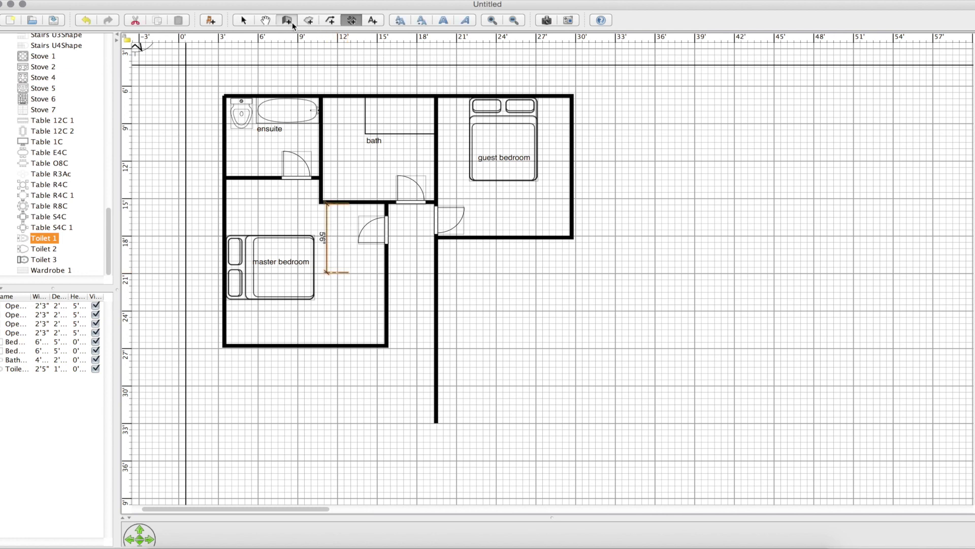
left_click(387, 274)
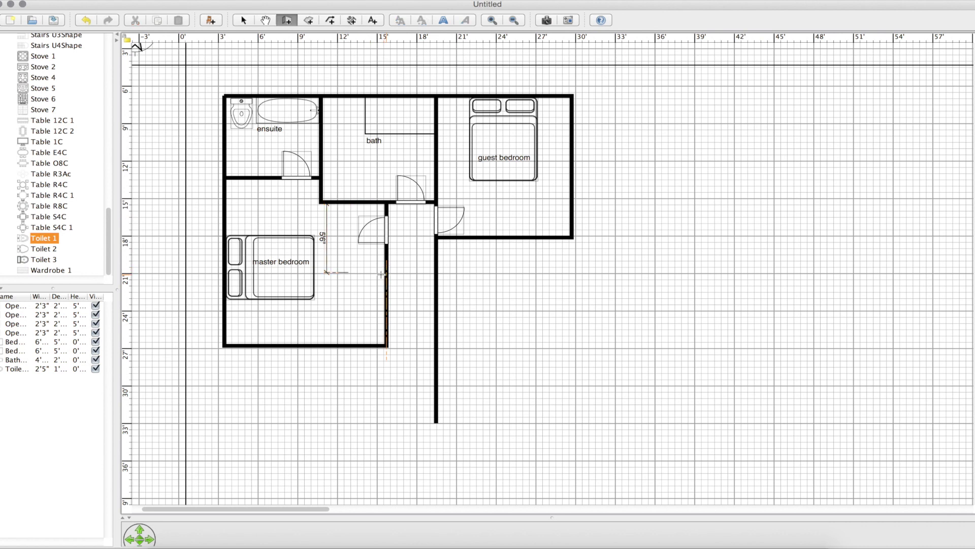
left_click(350, 274)
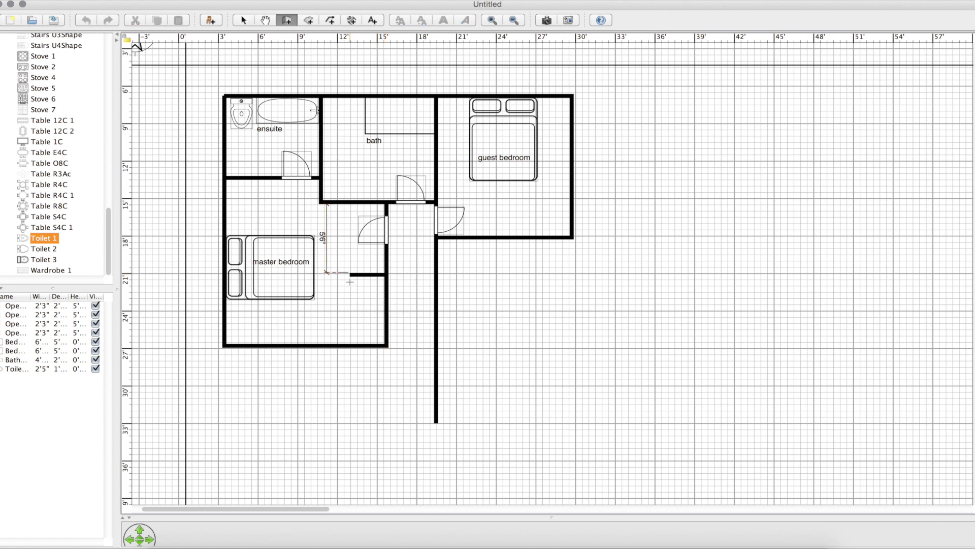
double_click(350, 345)
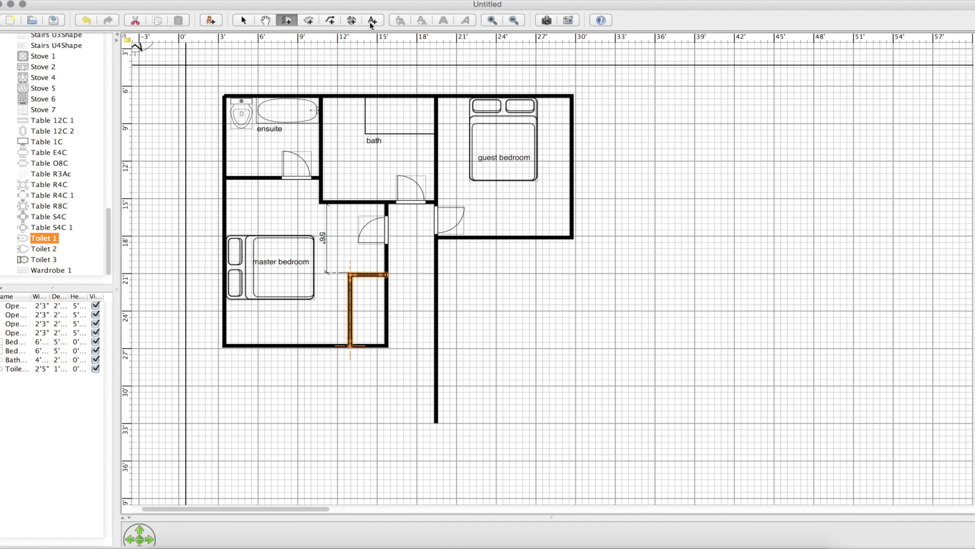
Label the new closet 'closet'
left_click(372, 21)
left_click(364, 304)
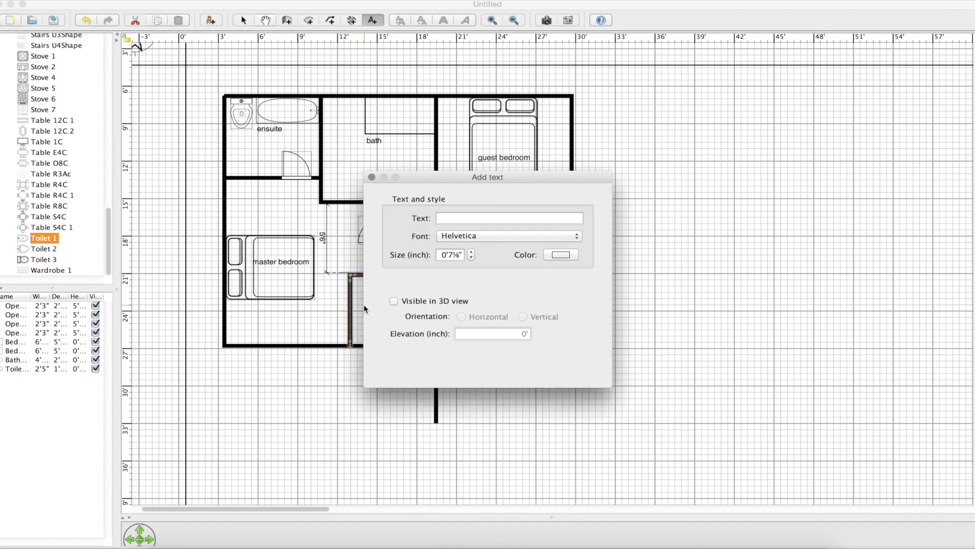
type("closet")
key("Return")
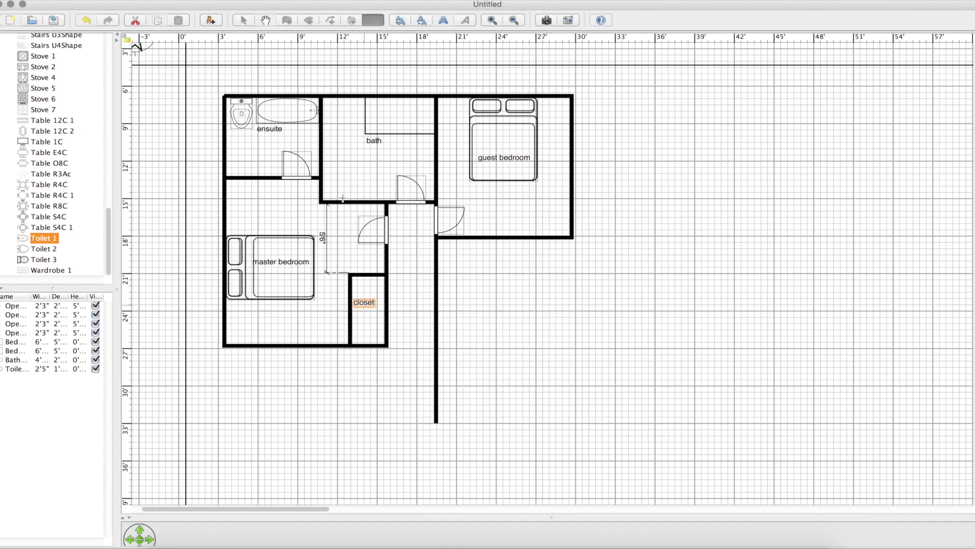
Copy an existing door to the closet entrance
key("Escape")
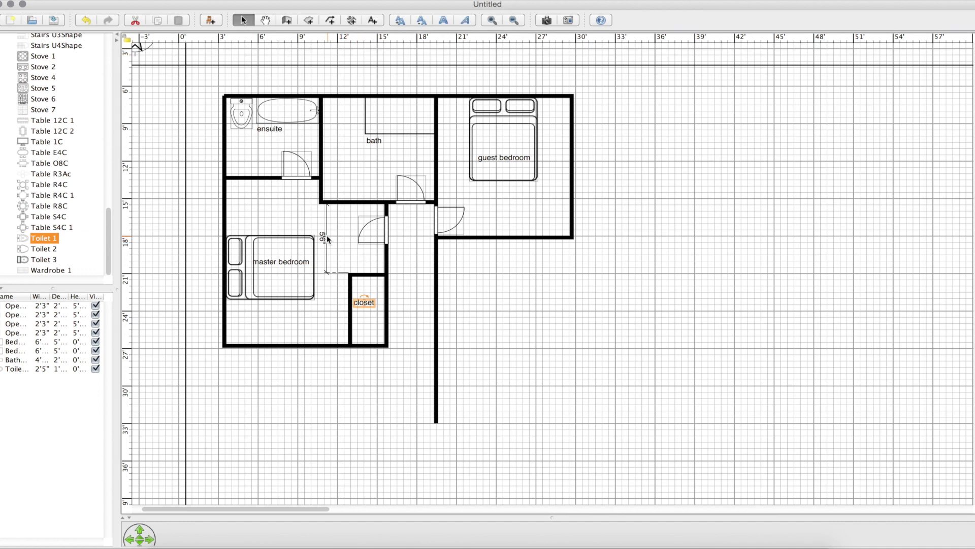
left_click(328, 239)
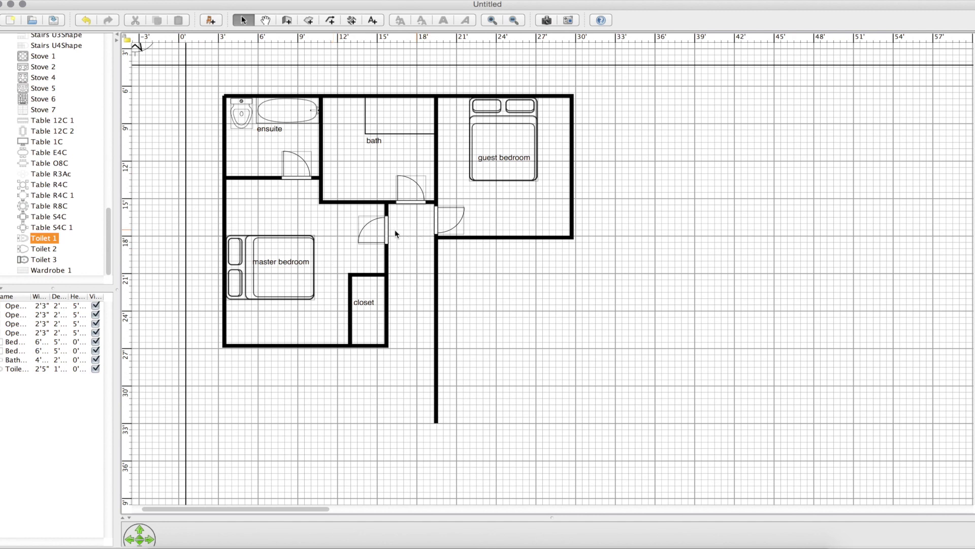
left_click_drag(385, 231, 331, 332, "alt")
Shrink the closet door and add an un-mirrored copy beside it as French doors
left_click_drag(333, 331, 335, 330)
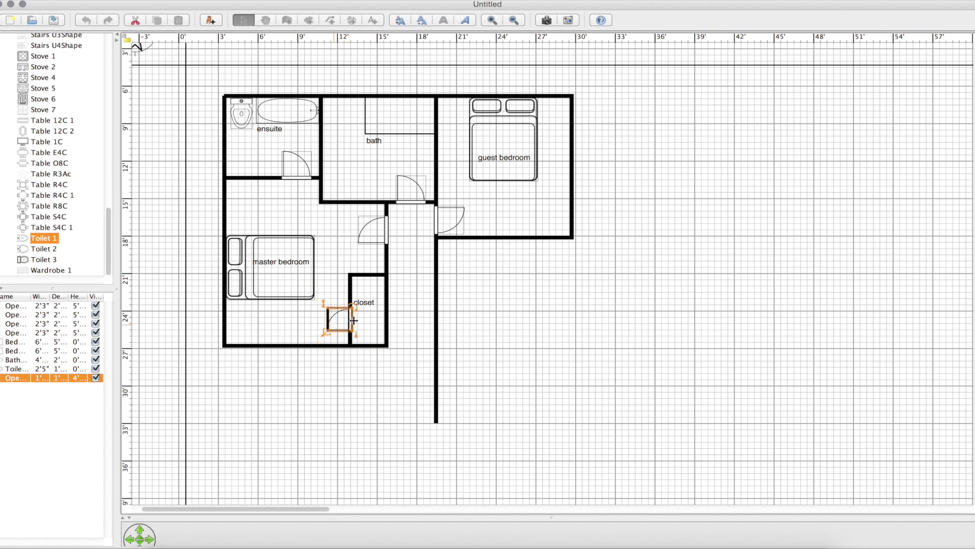
left_click_drag(352, 299, 345, 296, "alt")
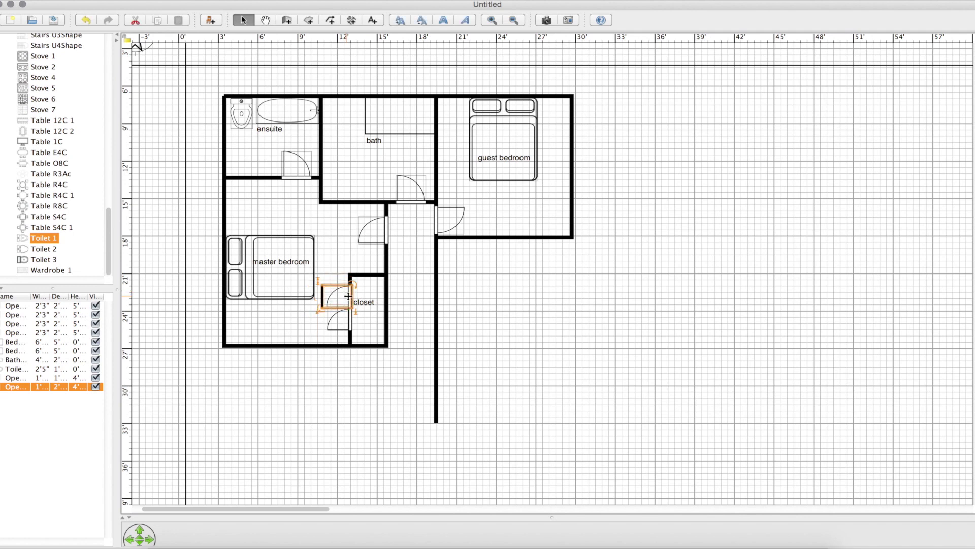
double_click(348, 297)
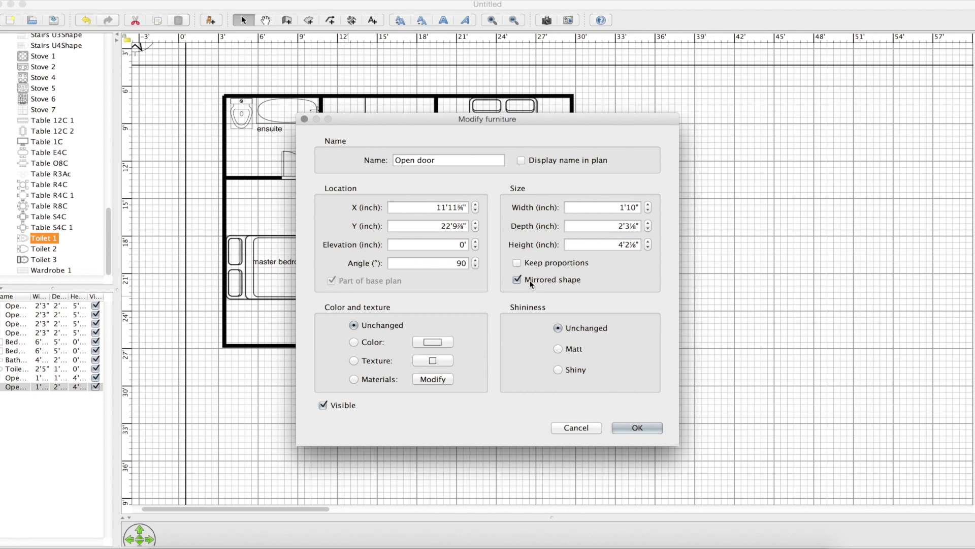
left_click(517, 279)
left_click(641, 428)
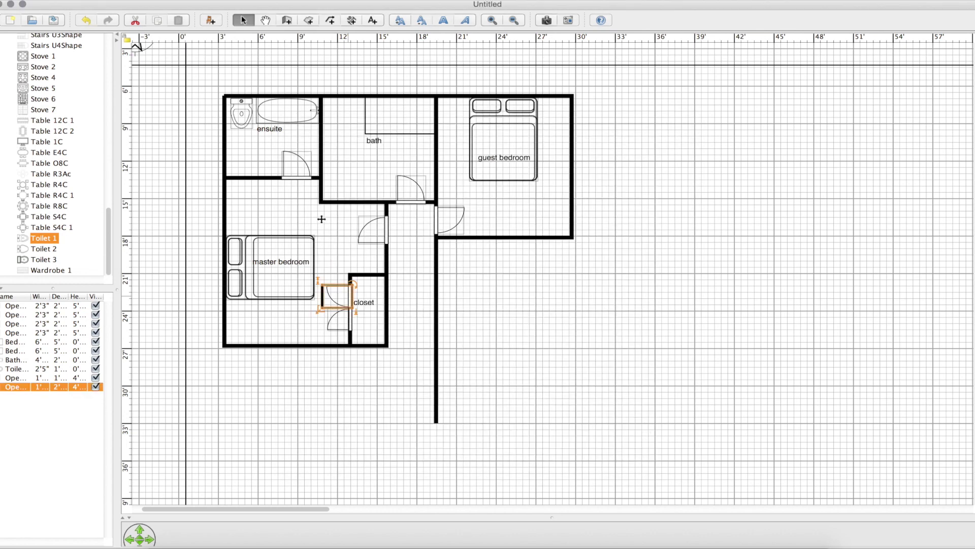
left_click(340, 241)
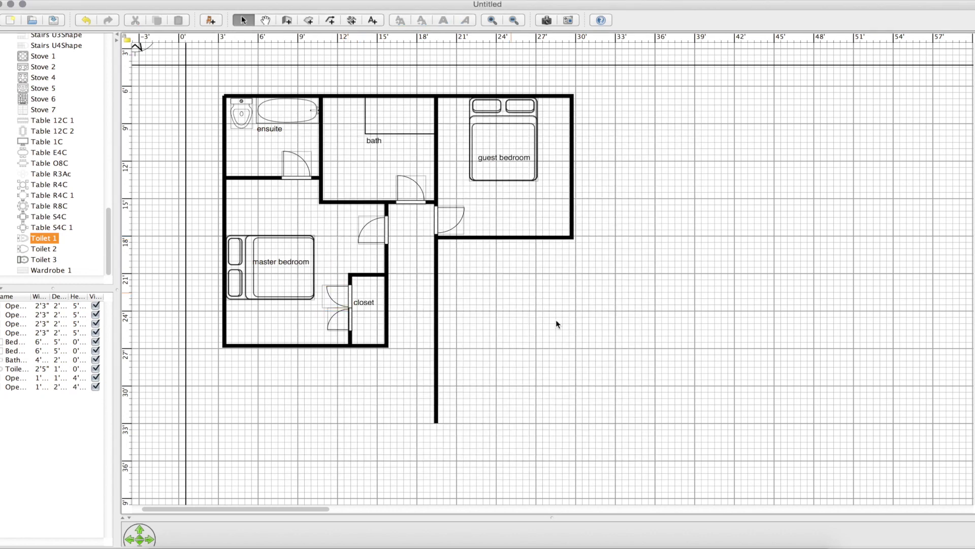
Add the text label 6'-11" x 6'-2" beneath the ensuite label
left_click(372, 22)
left_click(270, 141)
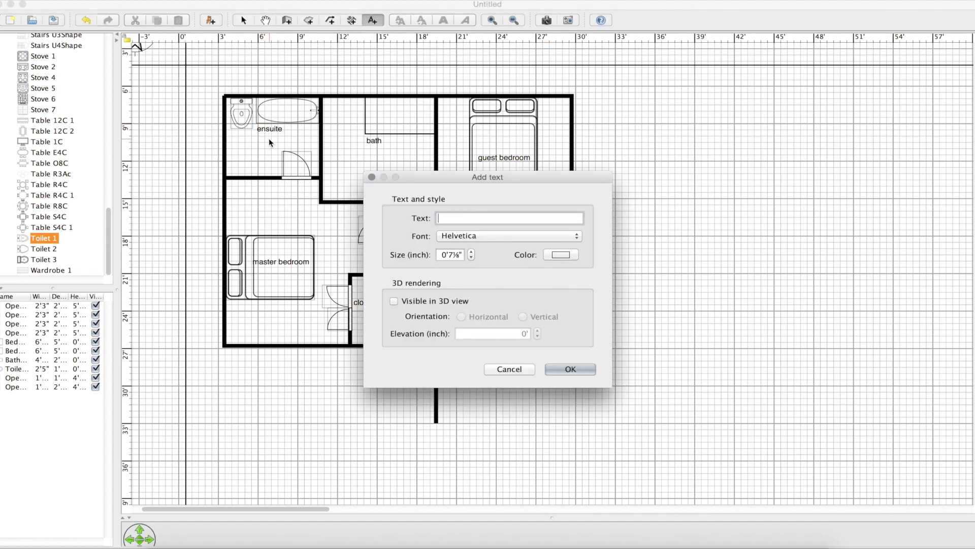
type("6'-11\" X 14\"-0\"")
type("\" x 6'-2\"")
key("Return")
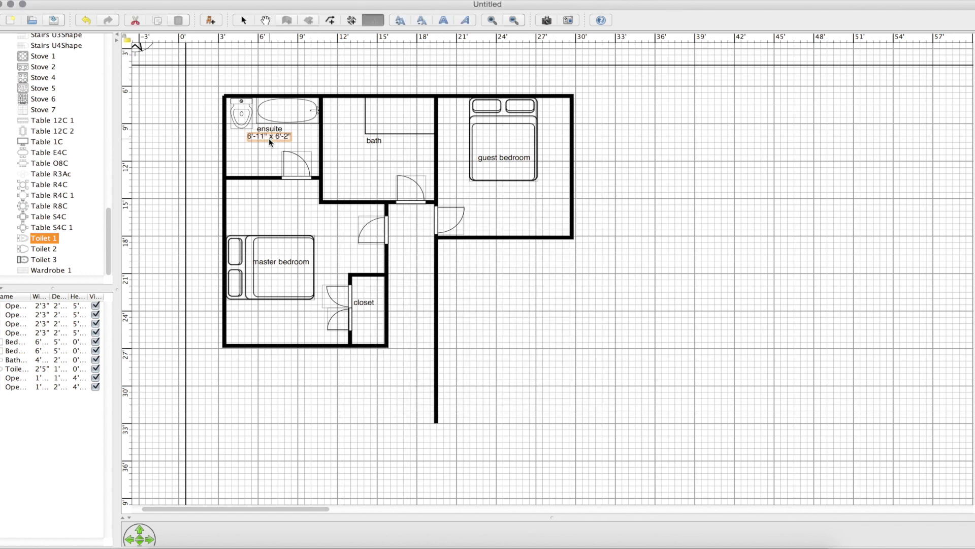
left_click(304, 140)
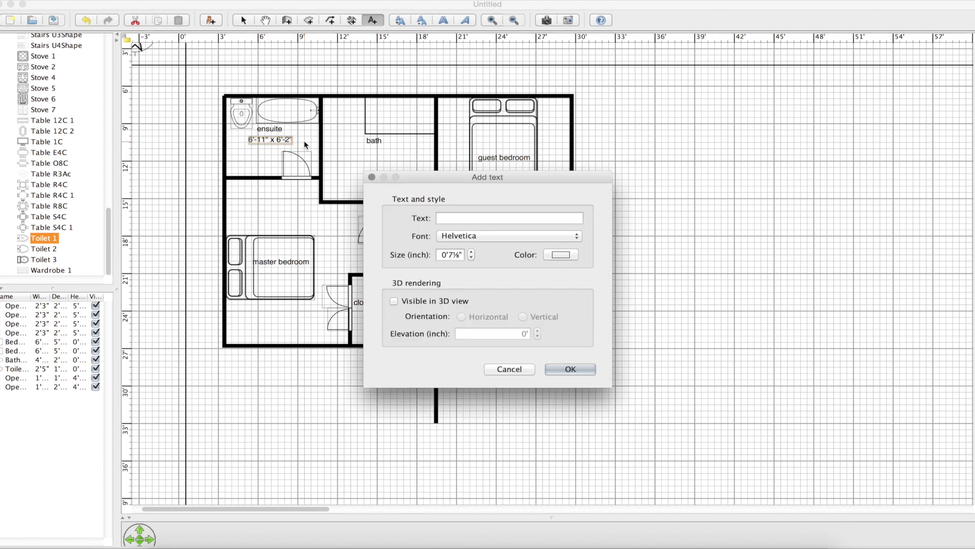
left_click(508, 369)
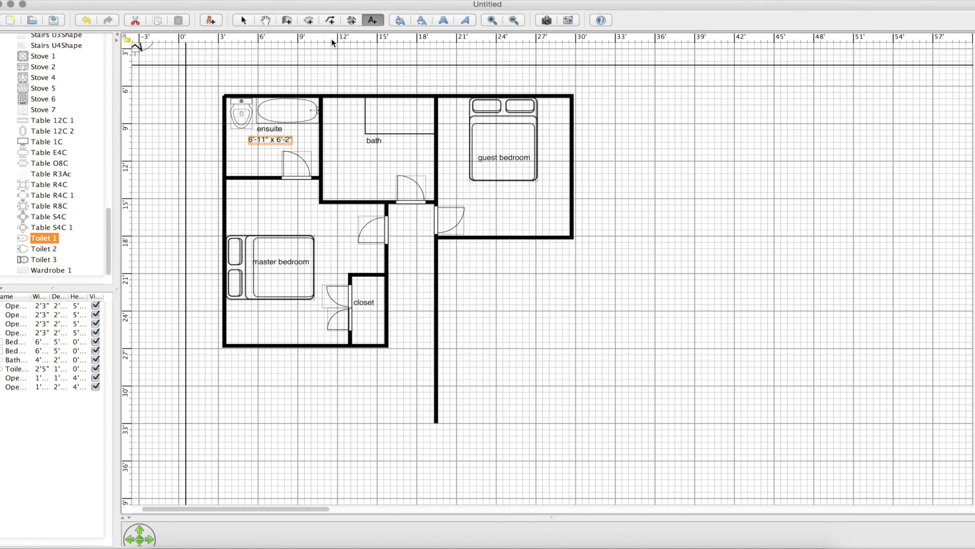
Draw a closed 3'8" by 7'10" polyline rectangle for the stairs and start a line inside
left_click(330, 23)
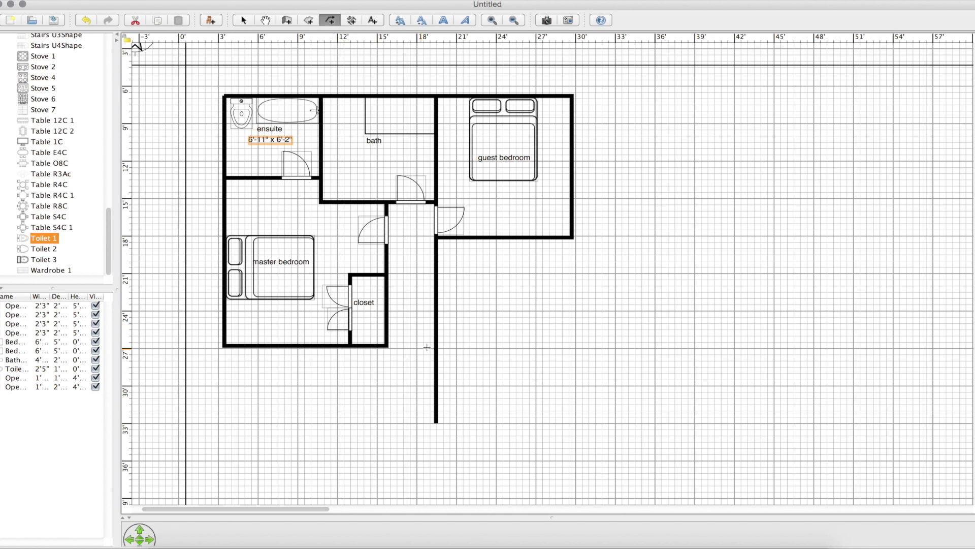
left_click(386, 345)
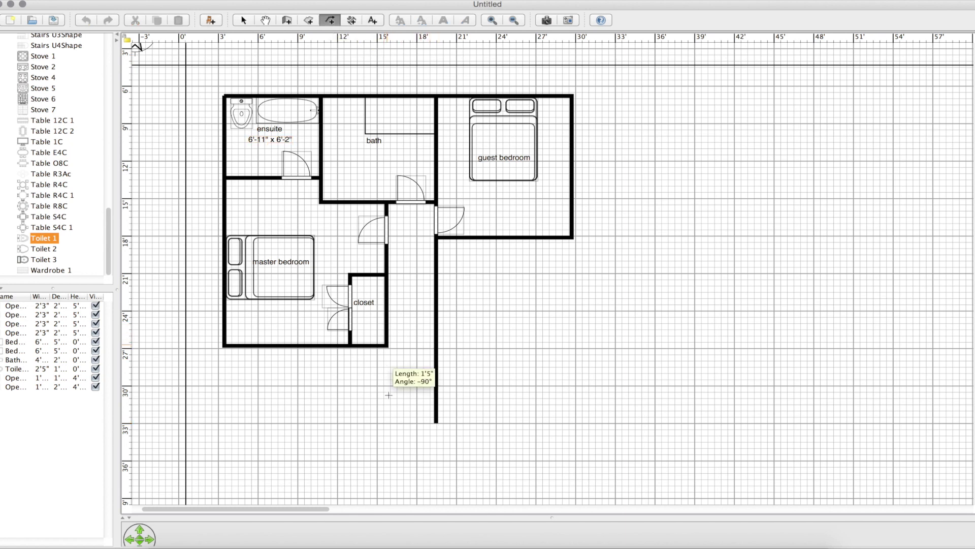
left_click(387, 441)
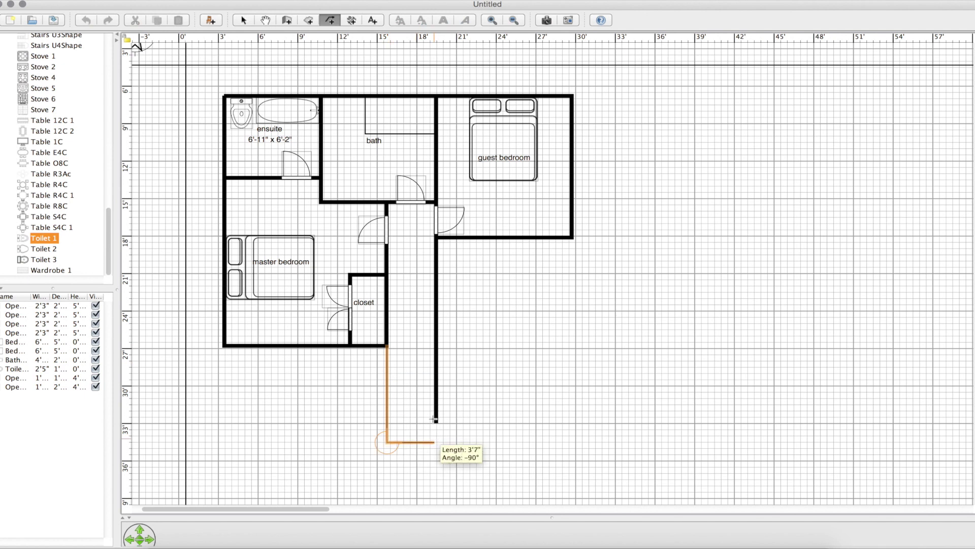
left_click(434, 442)
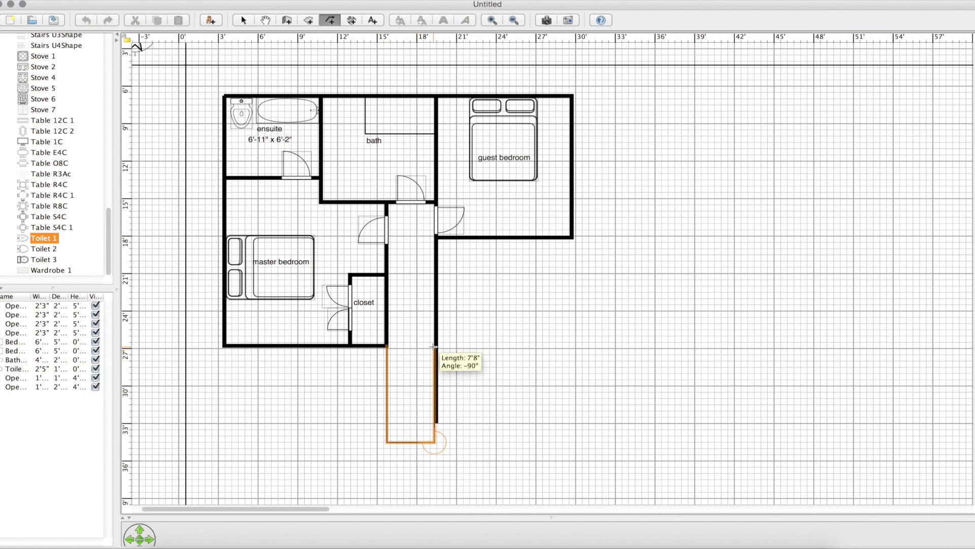
left_click(434, 346)
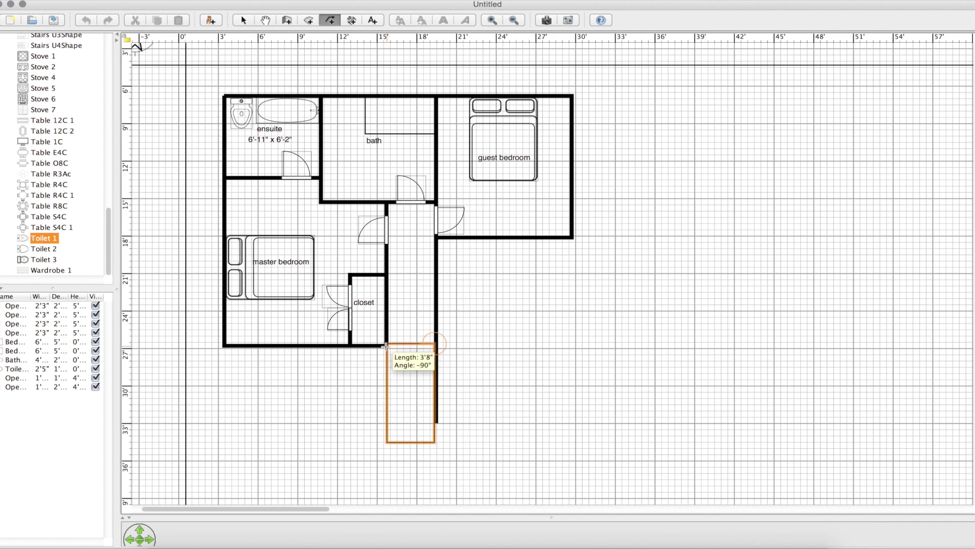
left_click(386, 346)
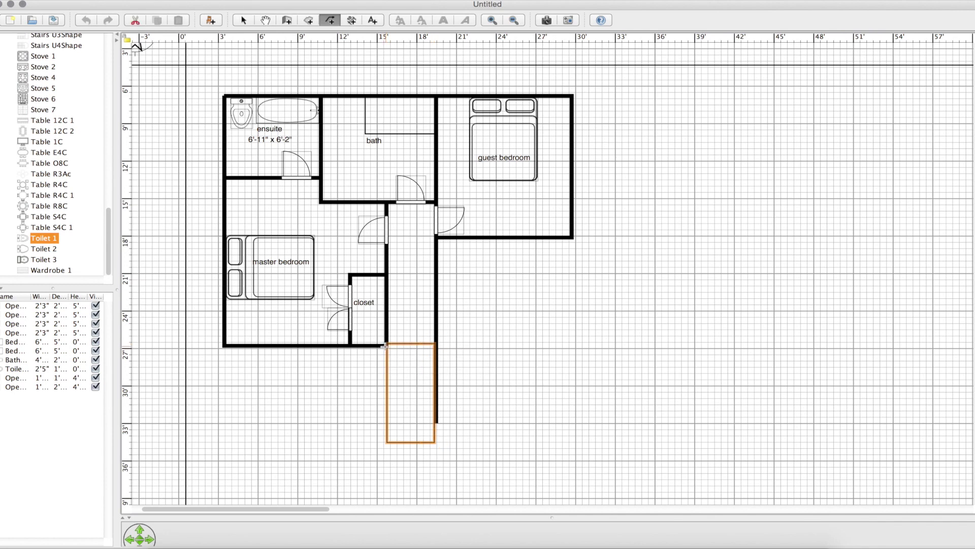
left_click(413, 323)
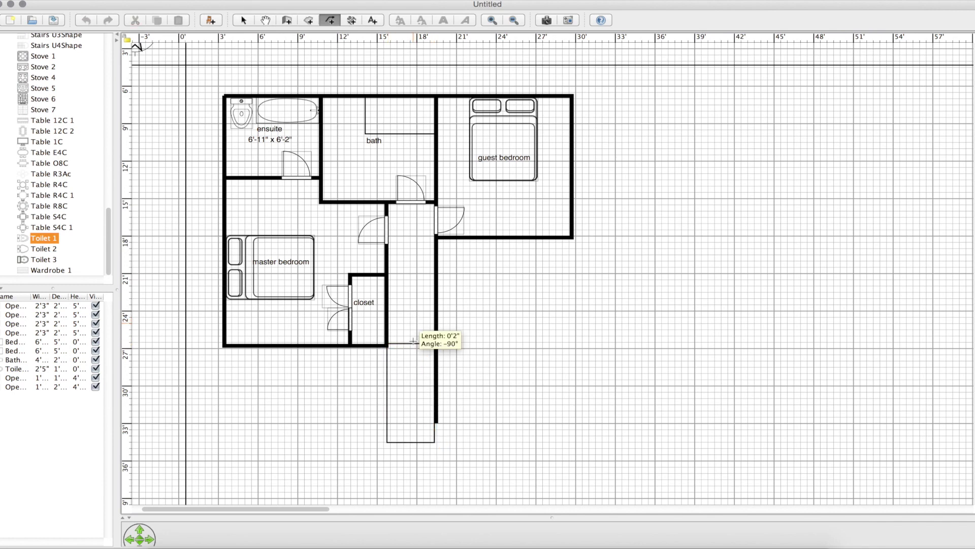
Finish the stair line and give it a red color with an end arrowhead
double_click(413, 387)
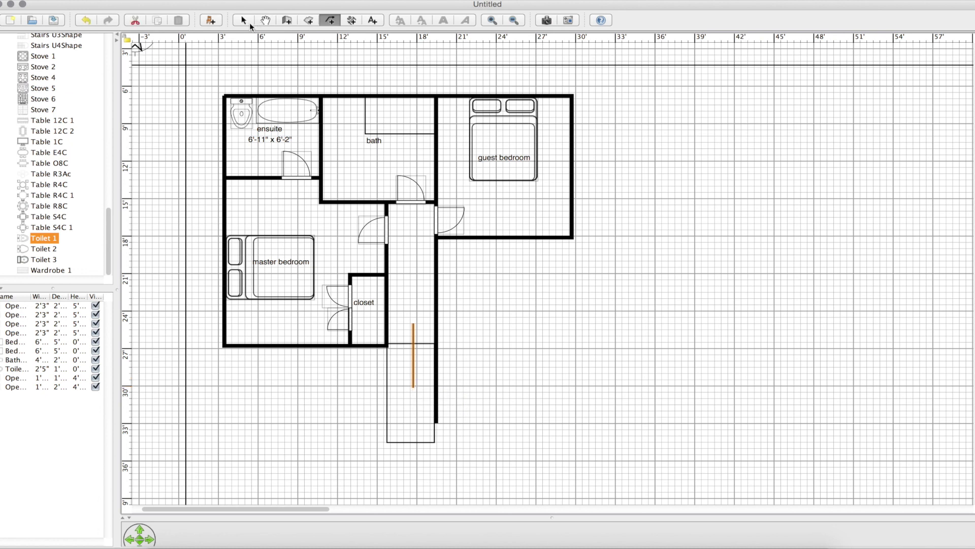
left_click(249, 23)
double_click(413, 357)
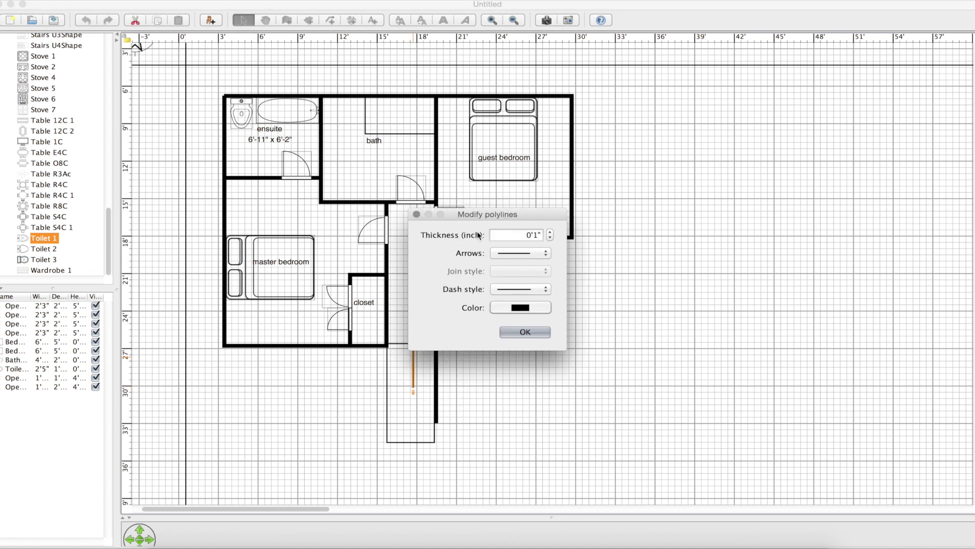
left_click(510, 256)
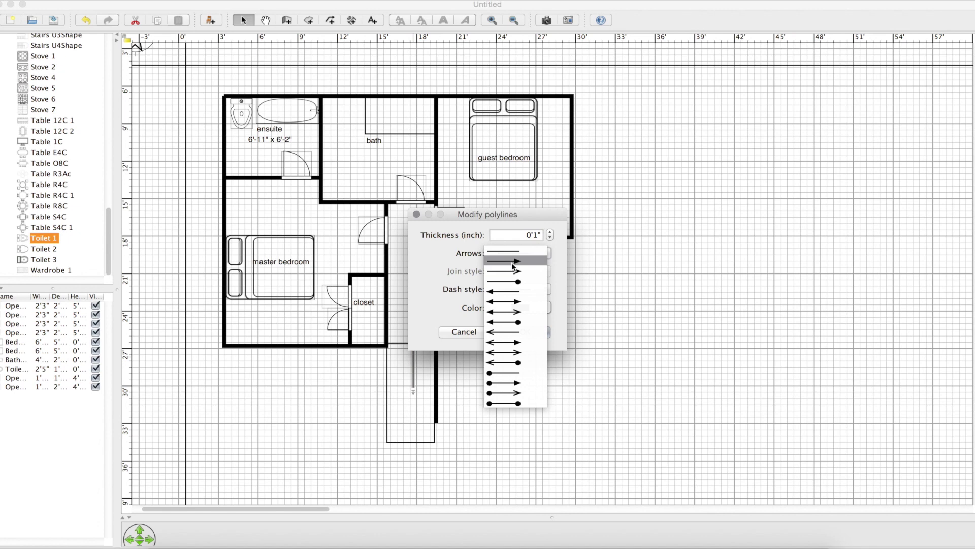
left_click(514, 265)
left_click(527, 308)
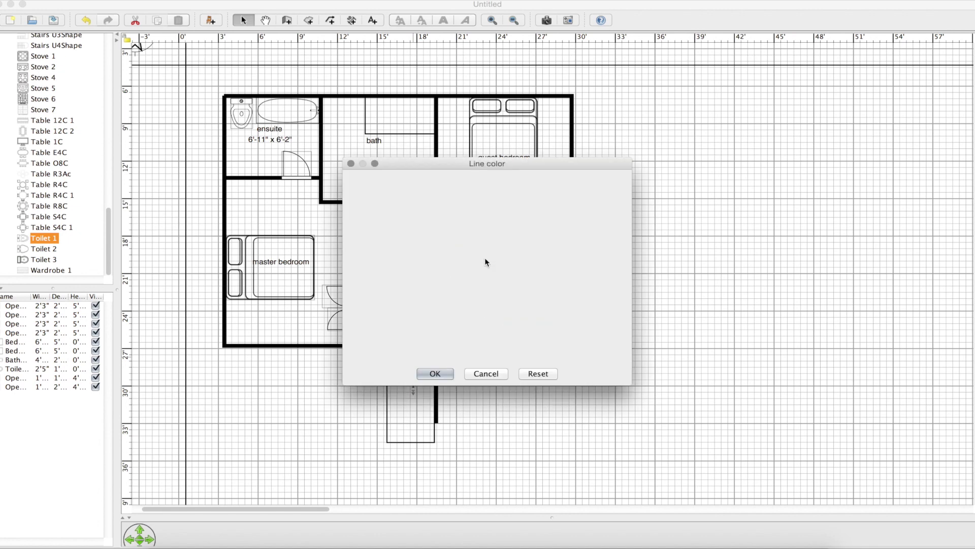
left_click(439, 345)
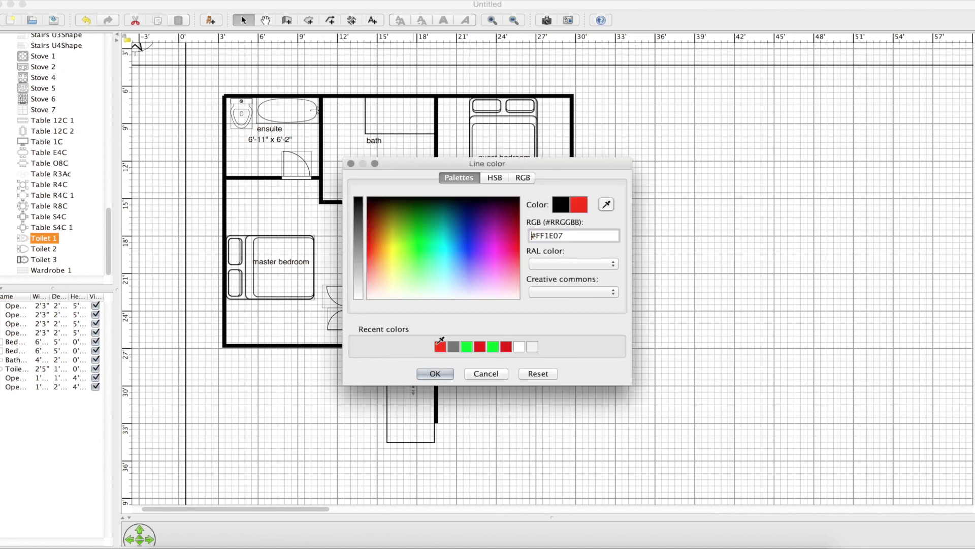
left_click(436, 375)
left_click(452, 331)
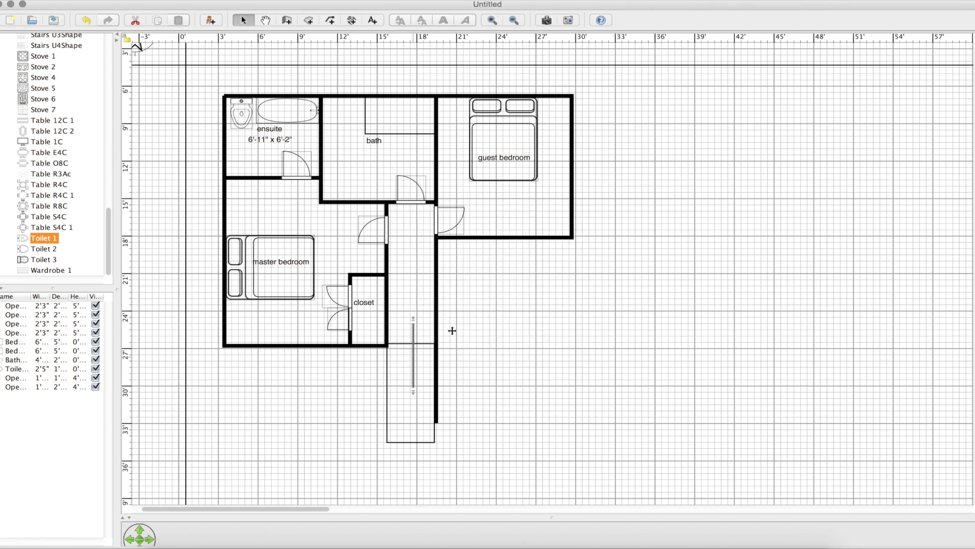
Add a red 'UP' text label above the stair arrow
left_click(373, 20)
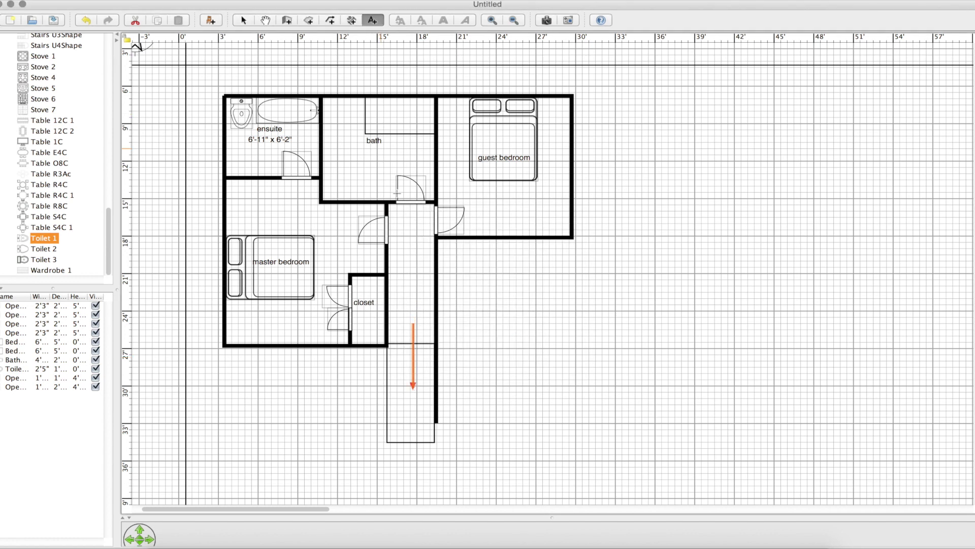
left_click(410, 318)
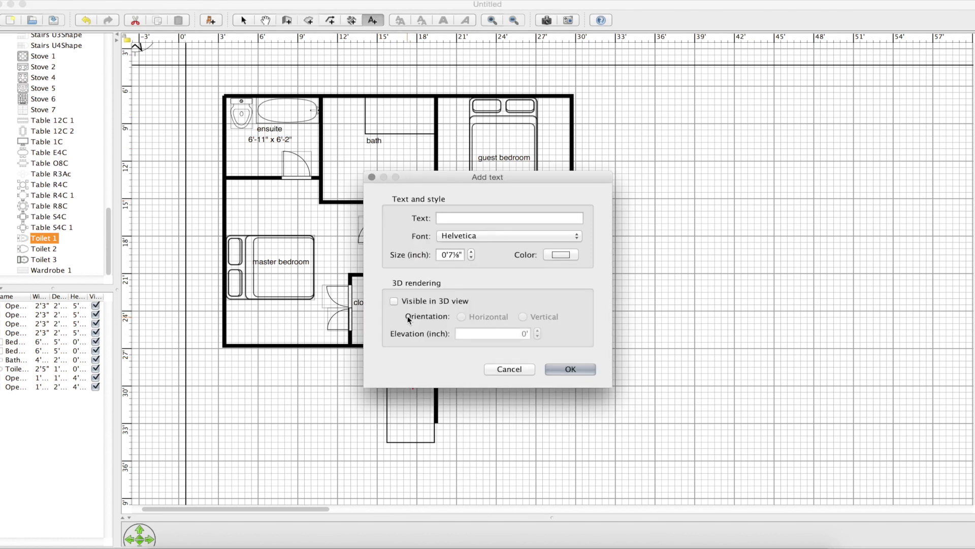
type("UP")
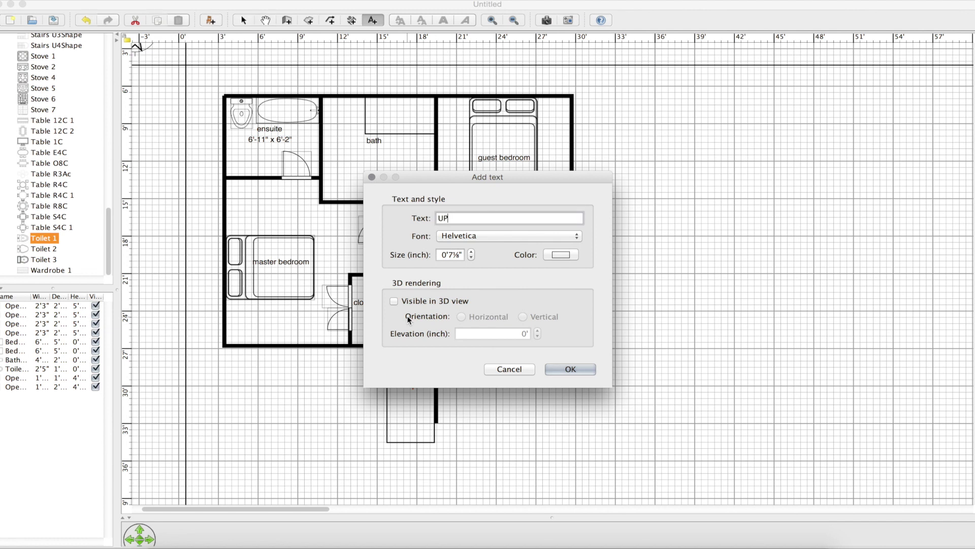
key("Return")
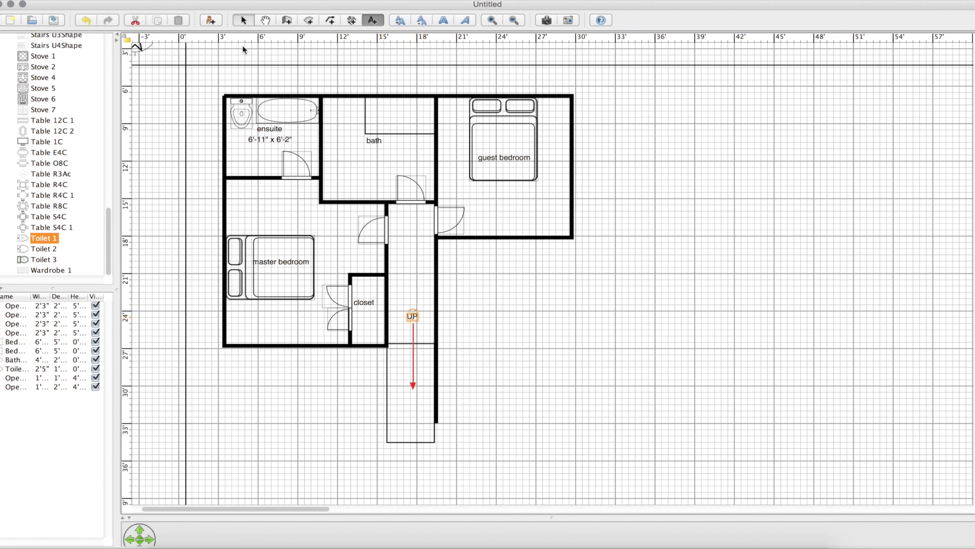
double_click(412, 317)
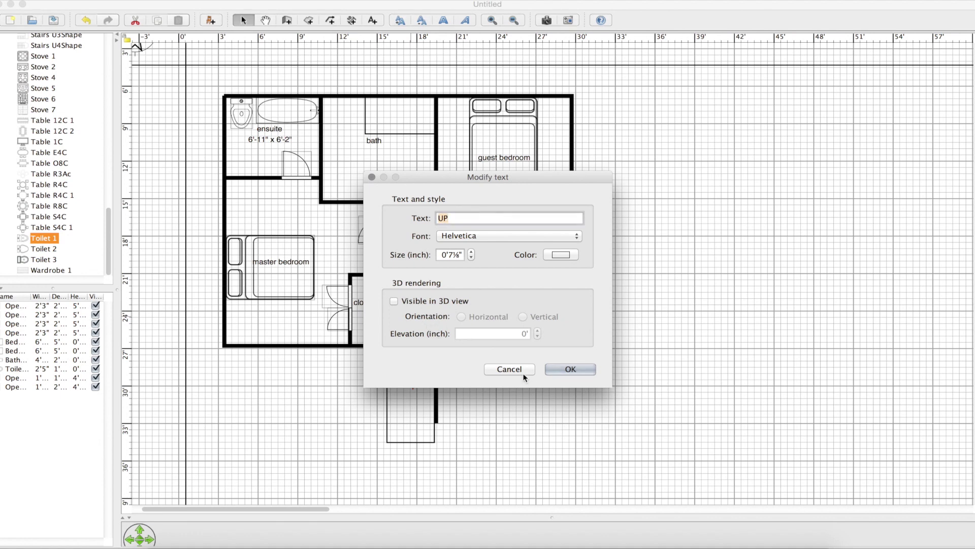
left_click(560, 254)
left_click(441, 307)
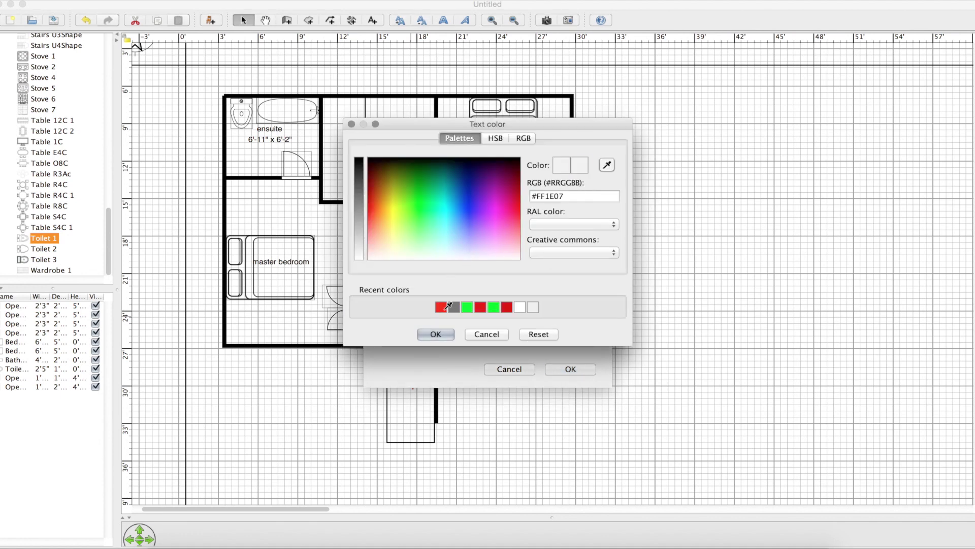
left_click(436, 333)
left_click(567, 372)
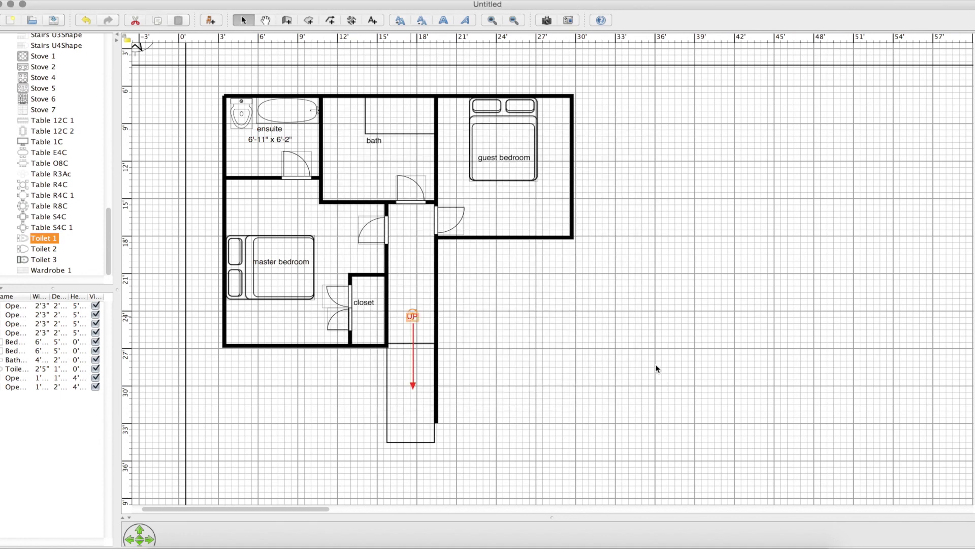
left_click(661, 364)
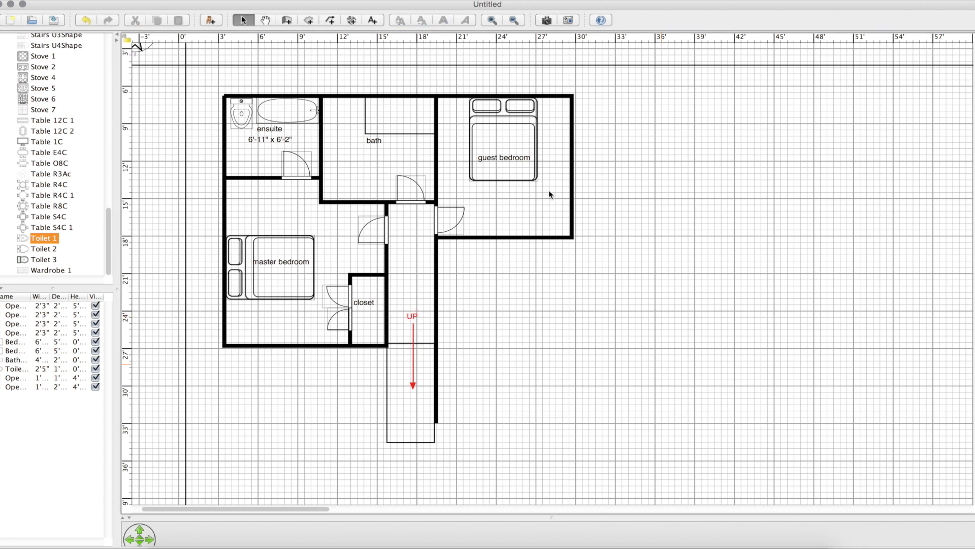
Cancel saving and start an SVG export to Desktop > 2018.12.17 demo floor plan named export-as-svg
key("super+s")
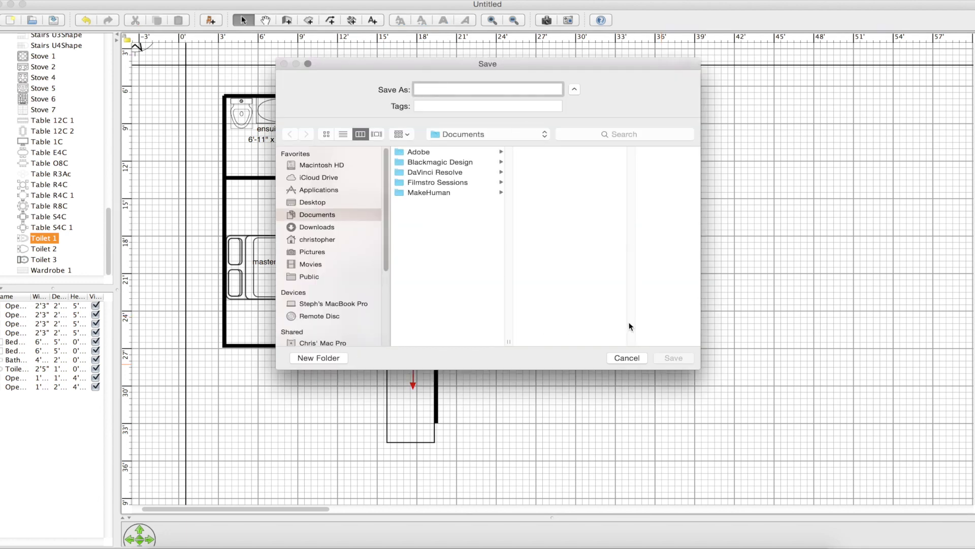
left_click(626, 359)
left_click(206, 1)
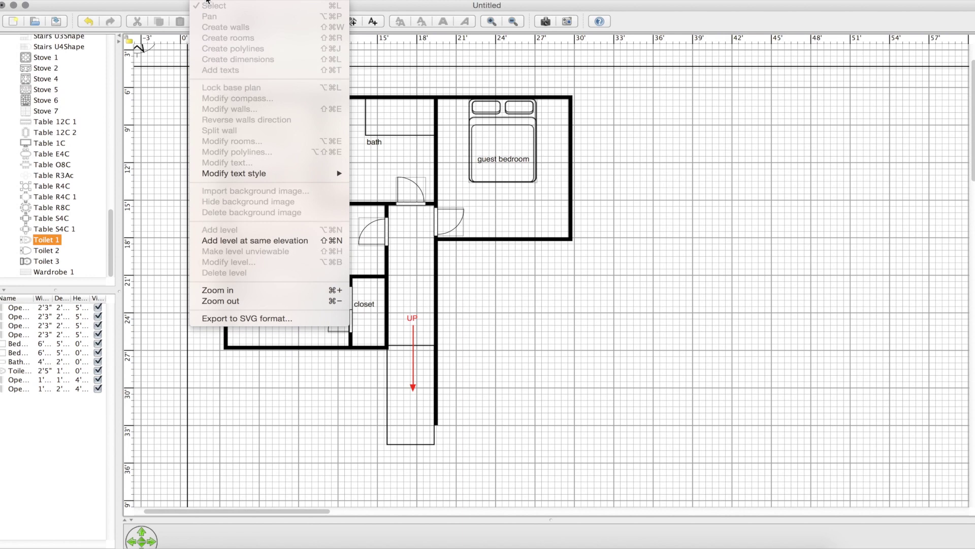
left_click(238, 326)
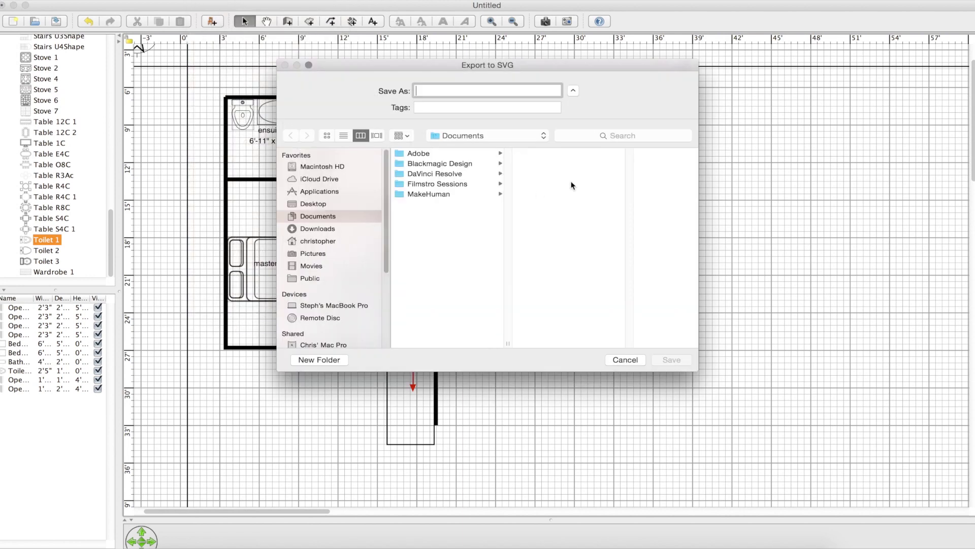
left_click(317, 204)
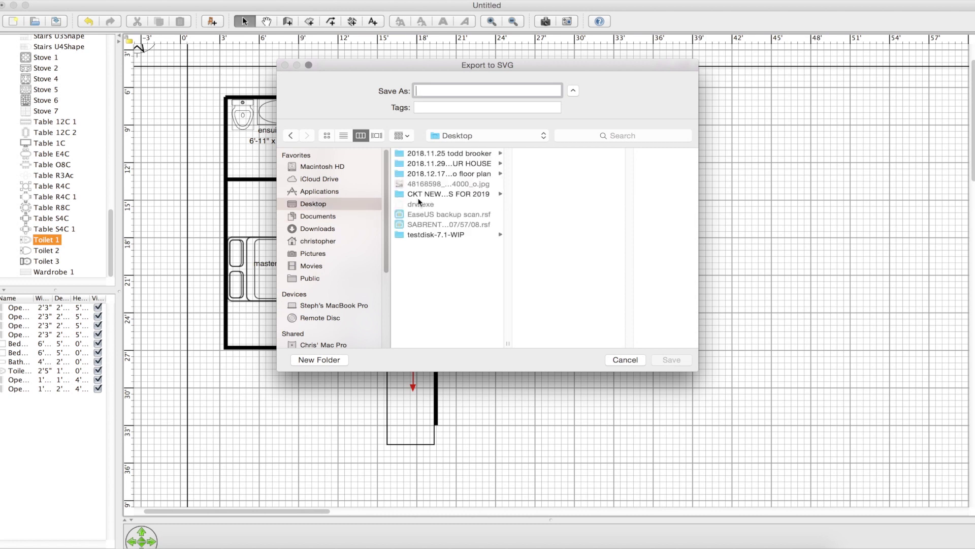
left_click(464, 175)
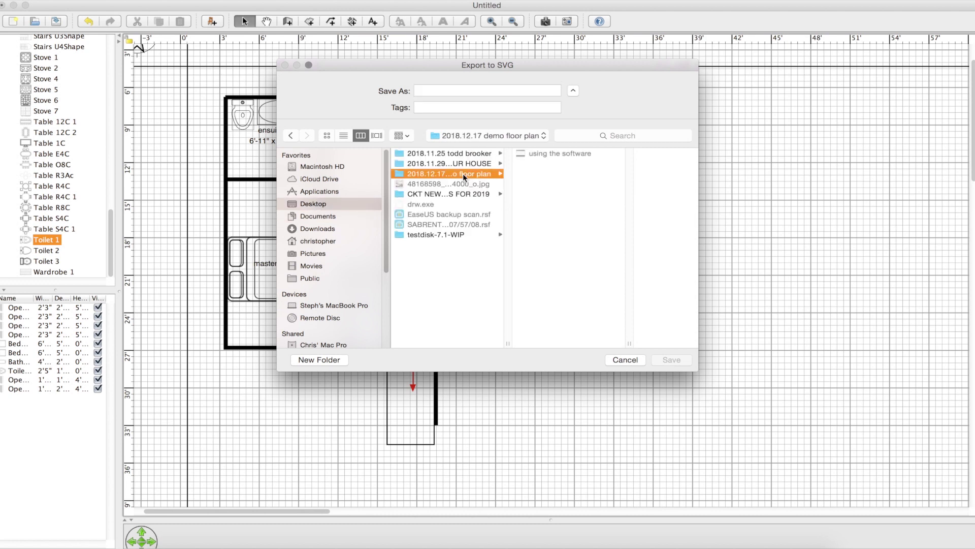
left_click(449, 90)
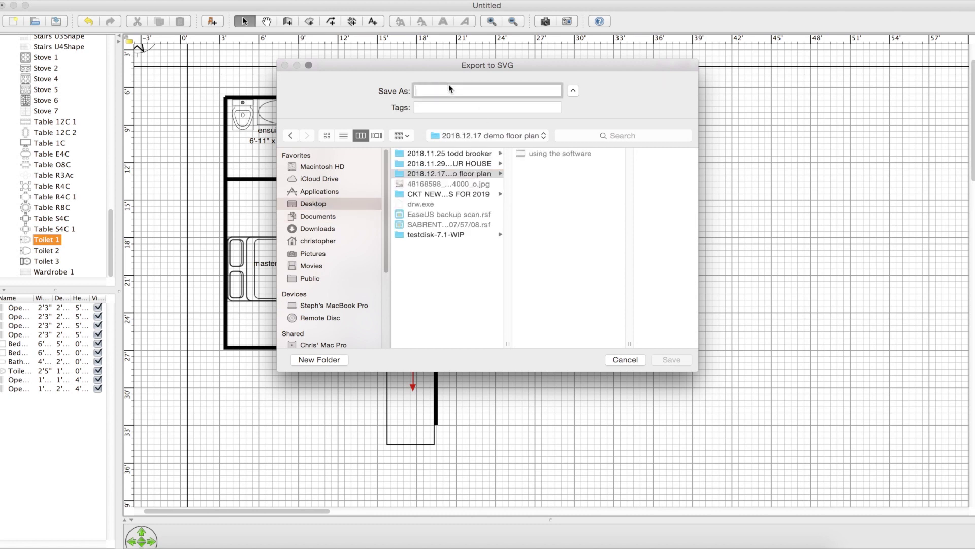
type("do")
key("BackSpace")
type("expo")
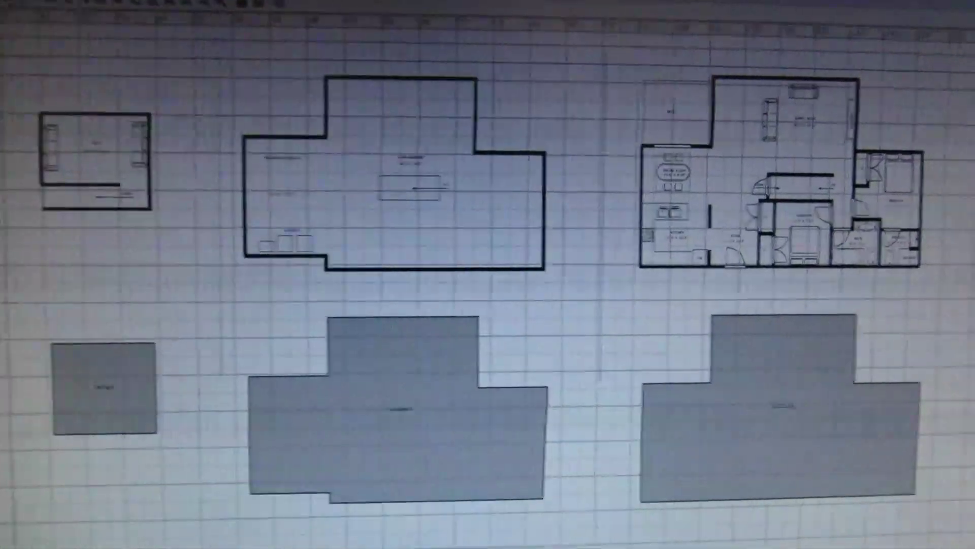
Zoom in on the middle floor outline containing the stairs and red UP arrow
scroll(476, 115, "up", 5)
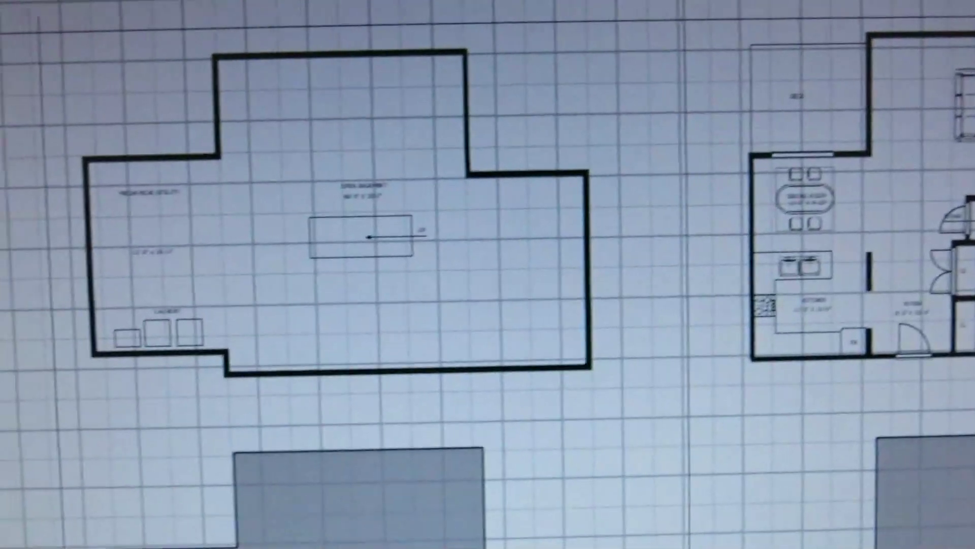